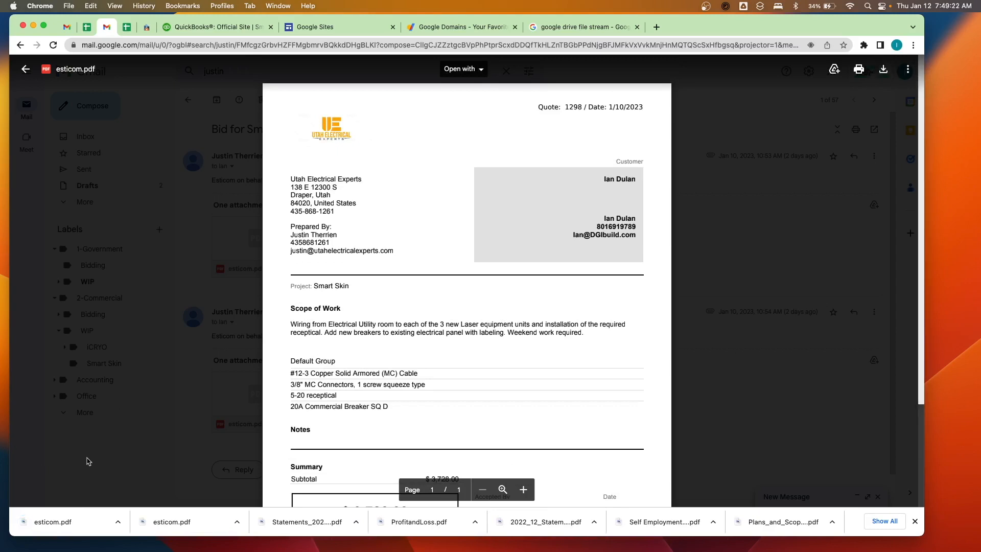
Step: Close the bid PDF preview, switch to Contractor Foreman, and open the Smart Skin project
{"action": "left_click", "coordinate": [120, 257]}
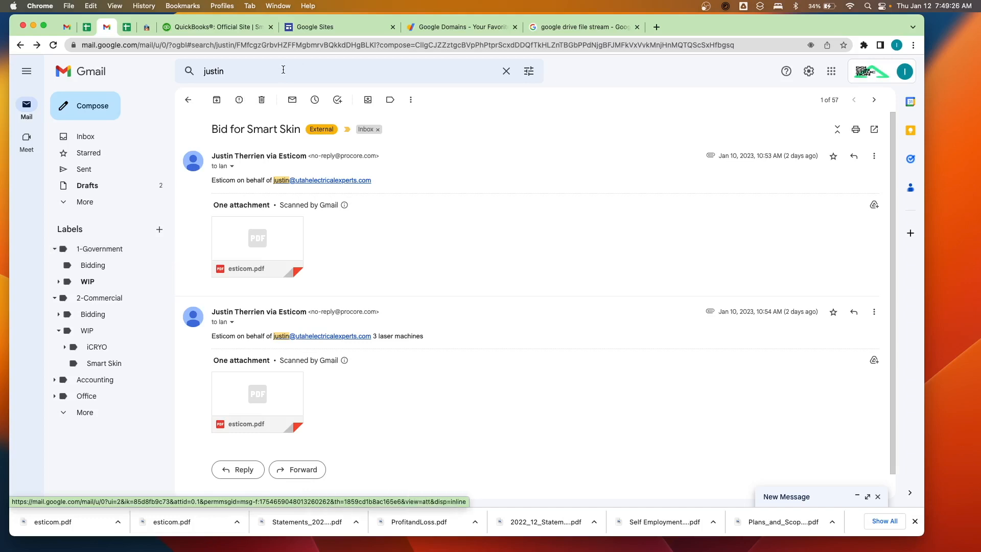
{"action": "left_click", "coordinate": [147, 27]}
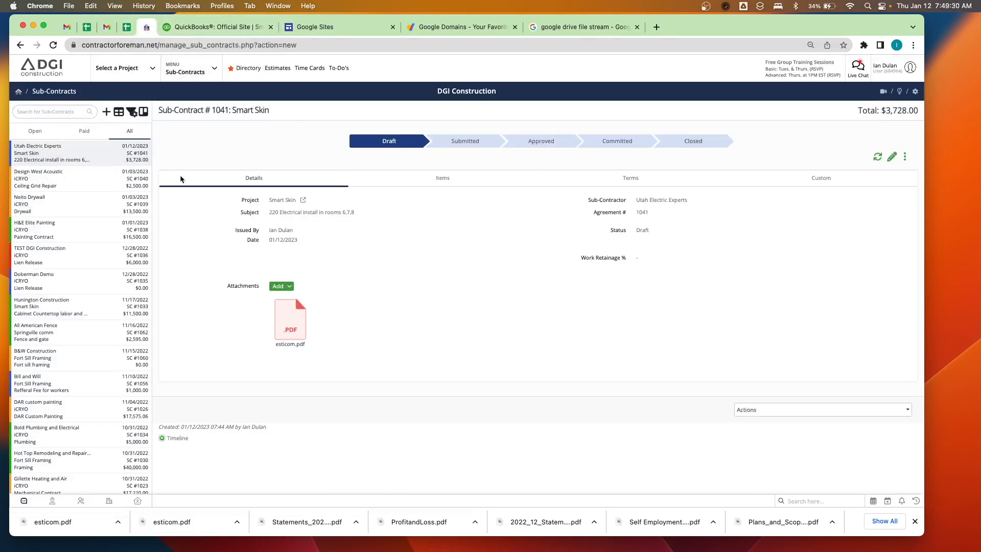
{"action": "left_click", "coordinate": [107, 112]}
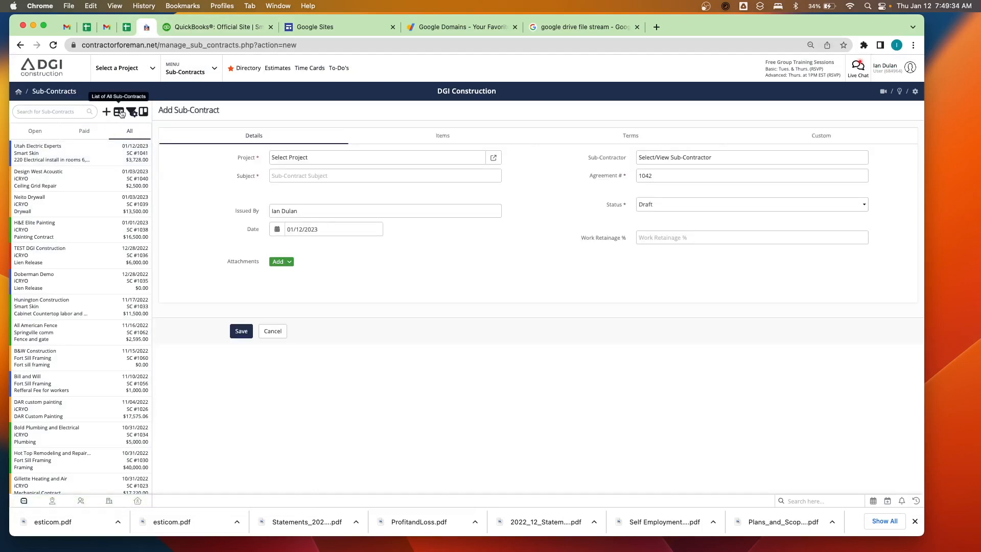
{"action": "left_click", "coordinate": [120, 69]}
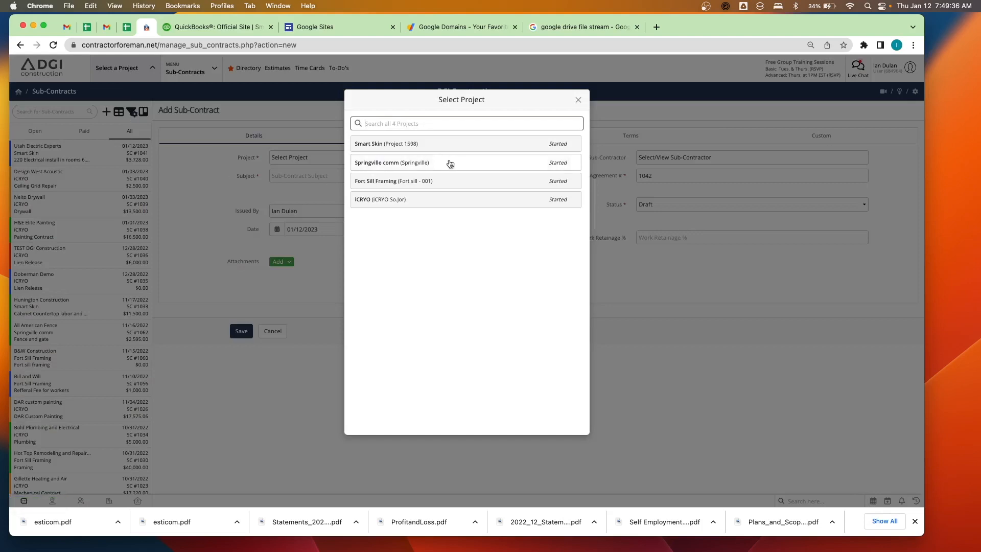
{"action": "left_click", "coordinate": [427, 144]}
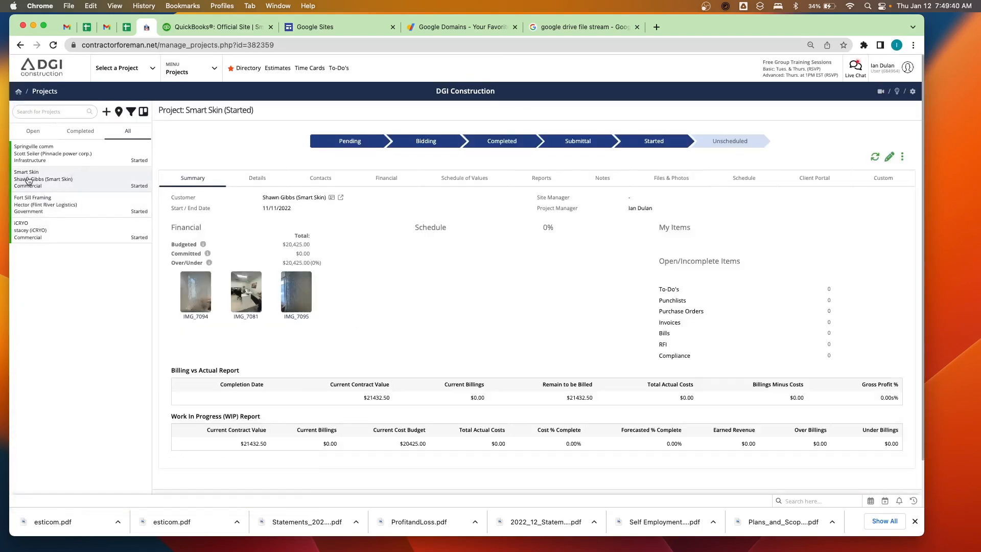
Step: Start a new sub-contract from the Smart Skin project's financial records
{"action": "left_click", "coordinate": [26, 180]}
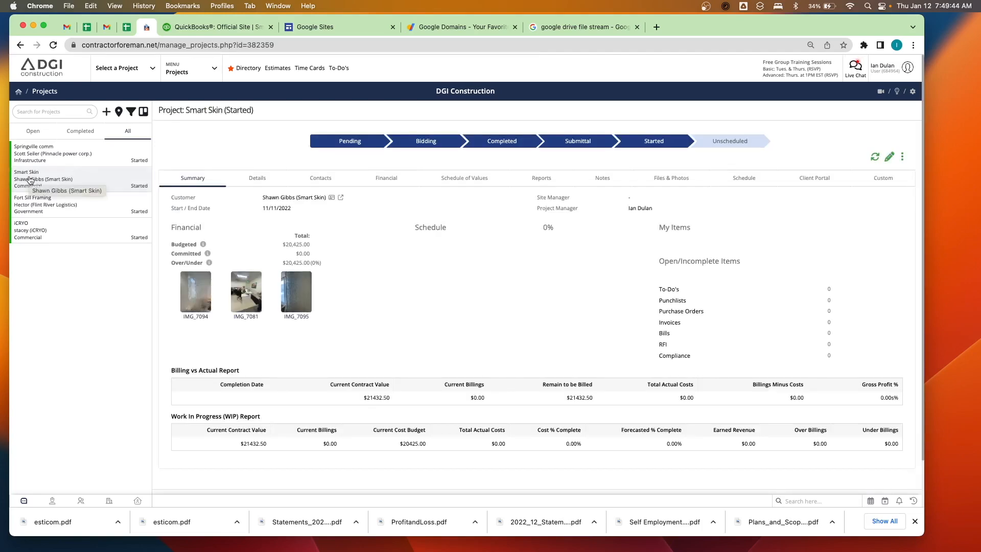
{"action": "left_click", "coordinate": [387, 179]}
{"action": "scroll", "coordinate": [651, 361], "scroll_direction": "down", "scroll_amount": 3}
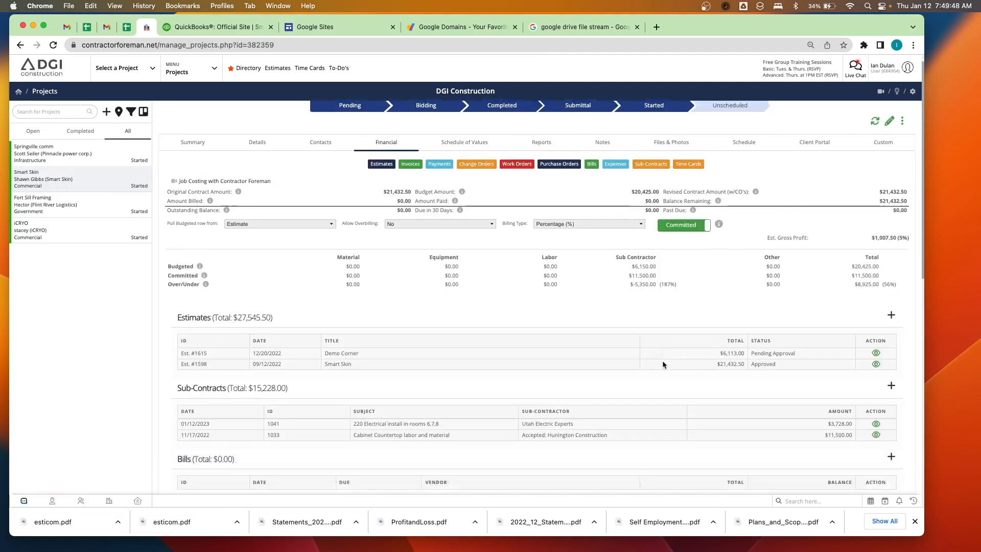
{"action": "left_click", "coordinate": [891, 311]}
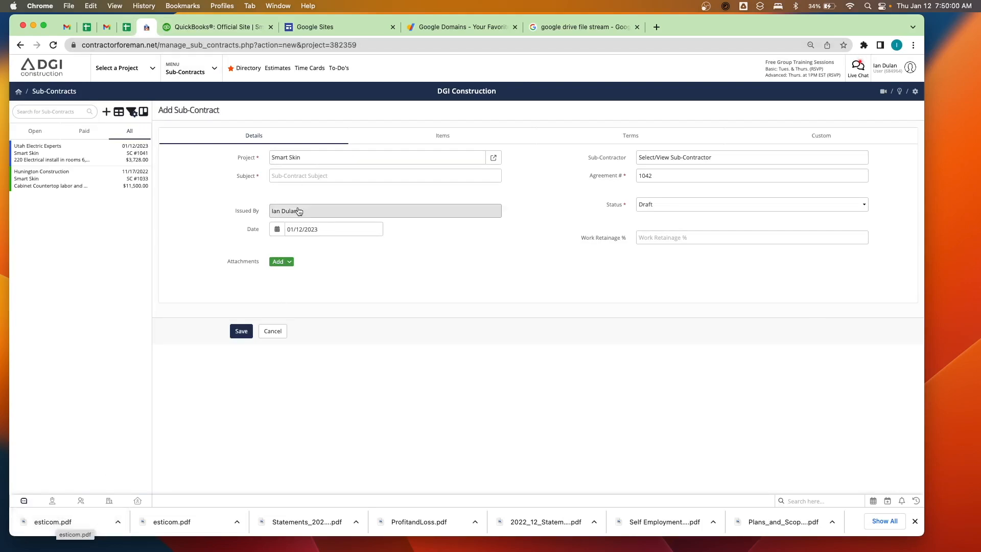
Step: Upload the downloaded esticom.pdf as an attachment to the new sub-contract
{"action": "left_click", "coordinate": [287, 262]}
{"action": "left_click", "coordinate": [289, 271]}
{"action": "left_click_drag", "start_coordinate": [56, 521], "coordinate": [512, 132]}
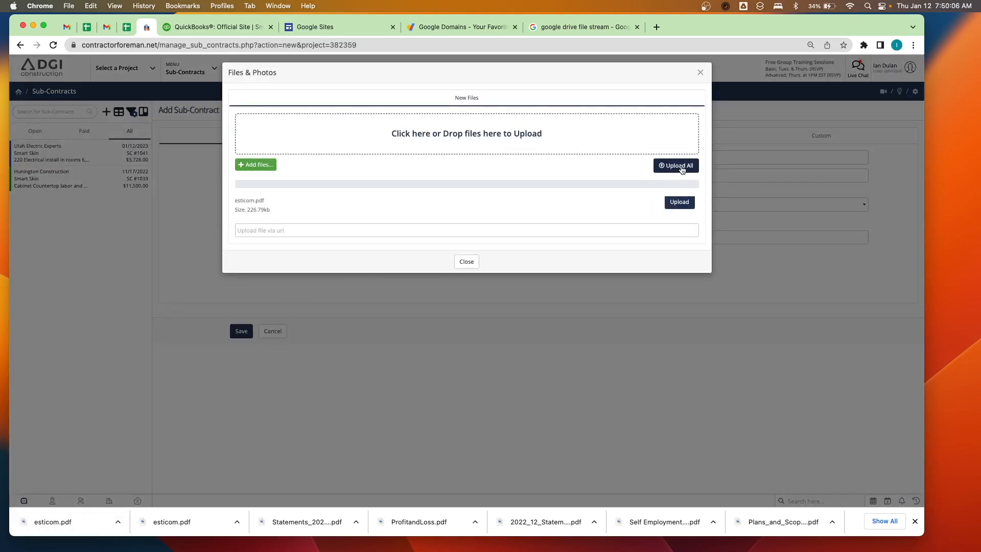
{"action": "left_click", "coordinate": [681, 166]}
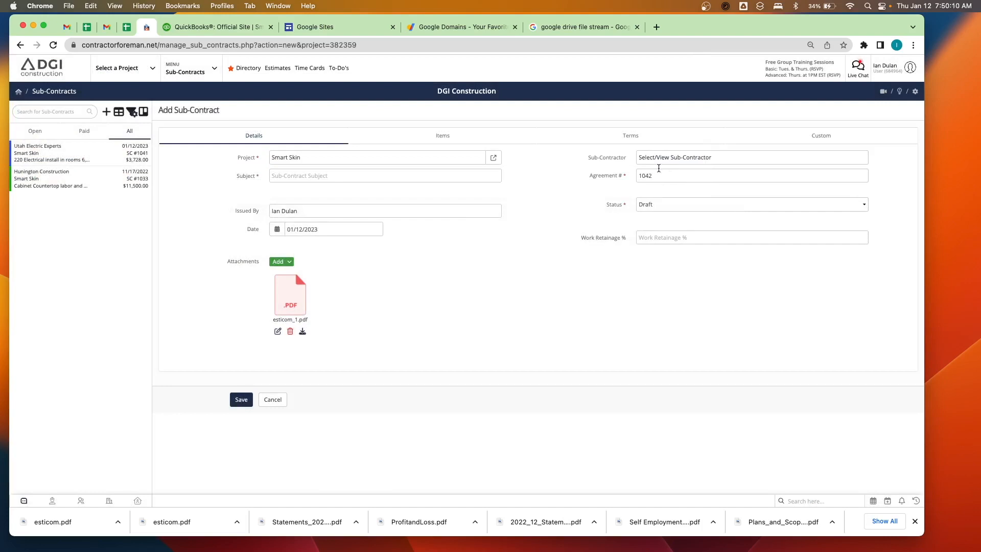
Step: Set the sub-contract's subject to "220 Electrical install in rooms 6,7,8"
{"action": "left_click", "coordinate": [308, 177]}
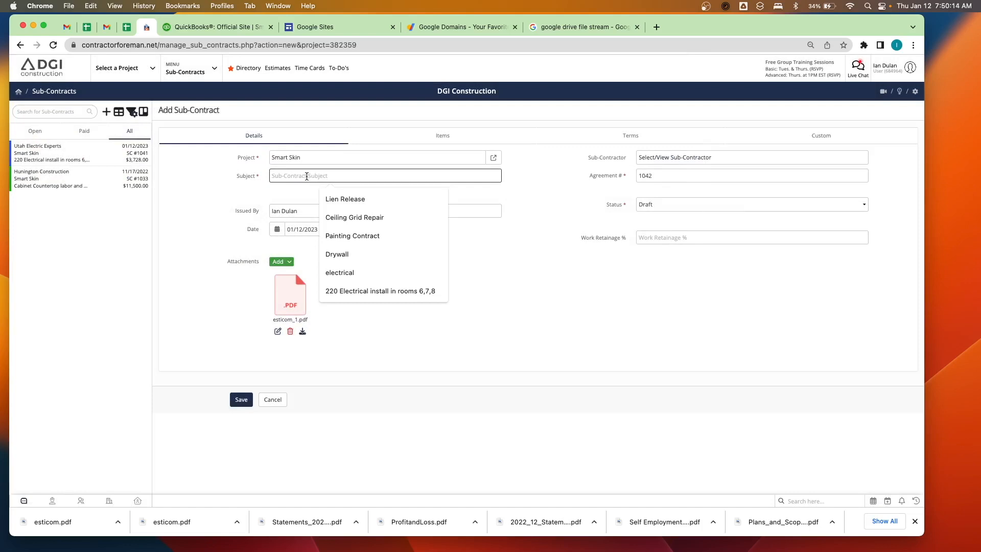
{"action": "type", "text": "220"}
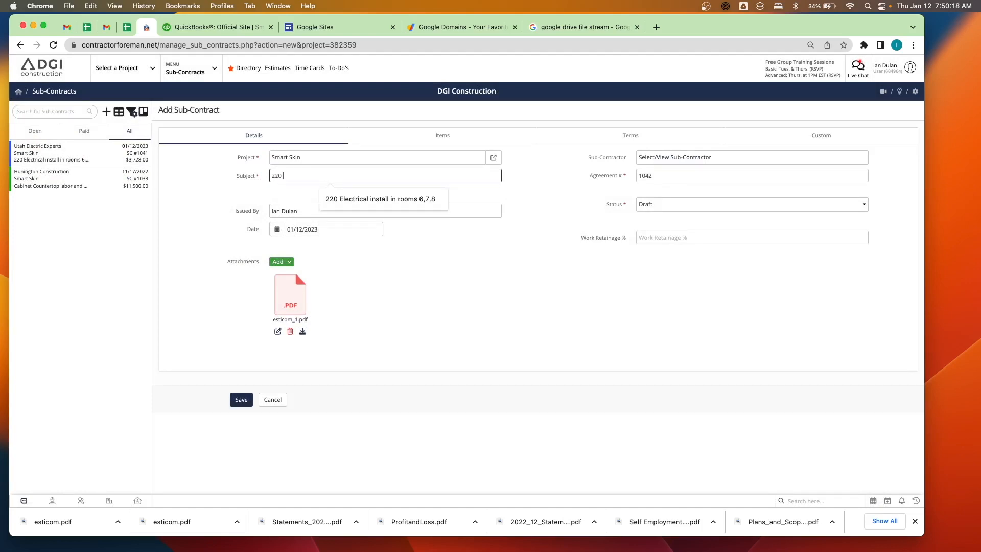
{"action": "left_click", "coordinate": [357, 194]}
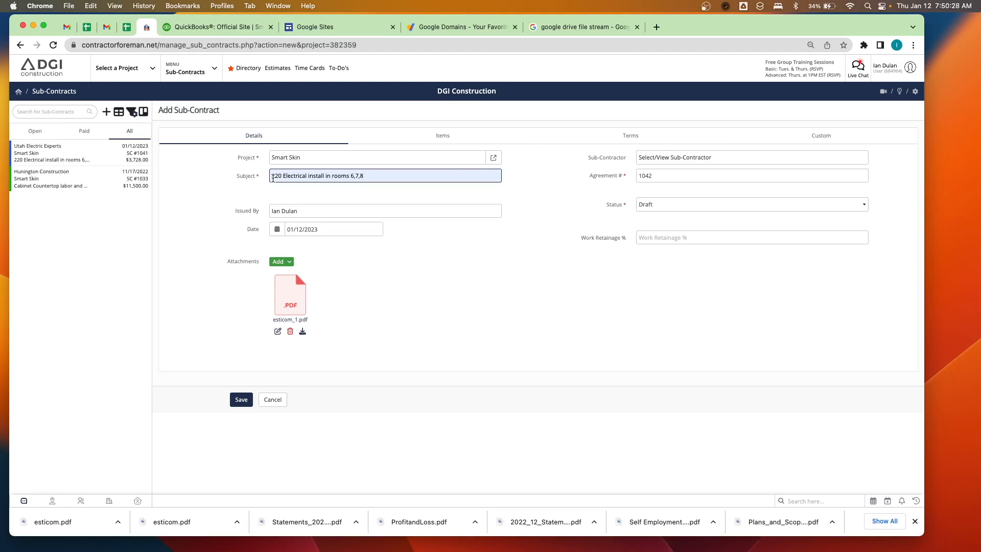
{"action": "left_click_drag", "start_coordinate": [350, 176], "coordinate": [380, 175]}
Step: Search the contractors for "utah electric" and set Utah Electric Experts as the sub-contractor
{"action": "left_click", "coordinate": [681, 159]}
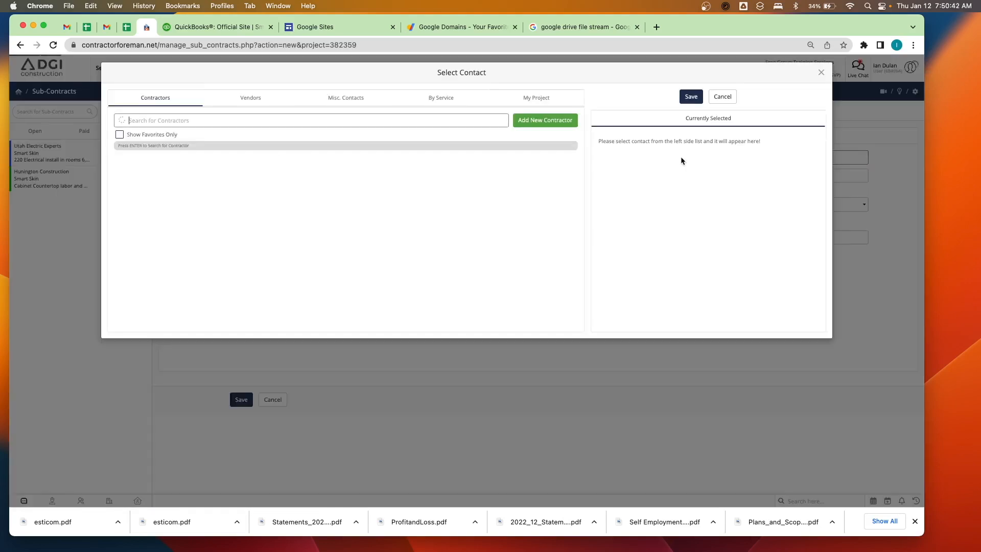
{"action": "type", "text": "utah electric"}
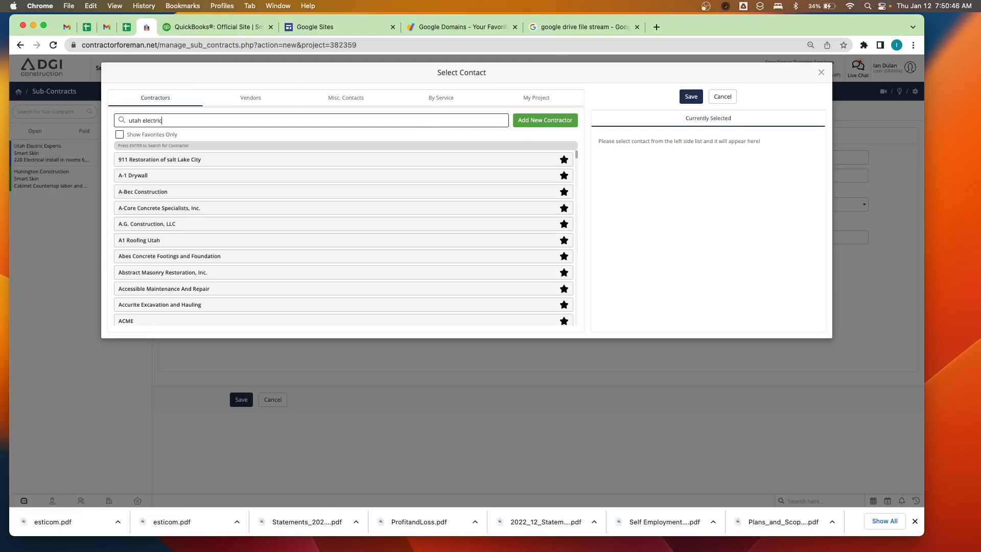
{"action": "key", "text": "Return"}
{"action": "left_click", "coordinate": [306, 160]}
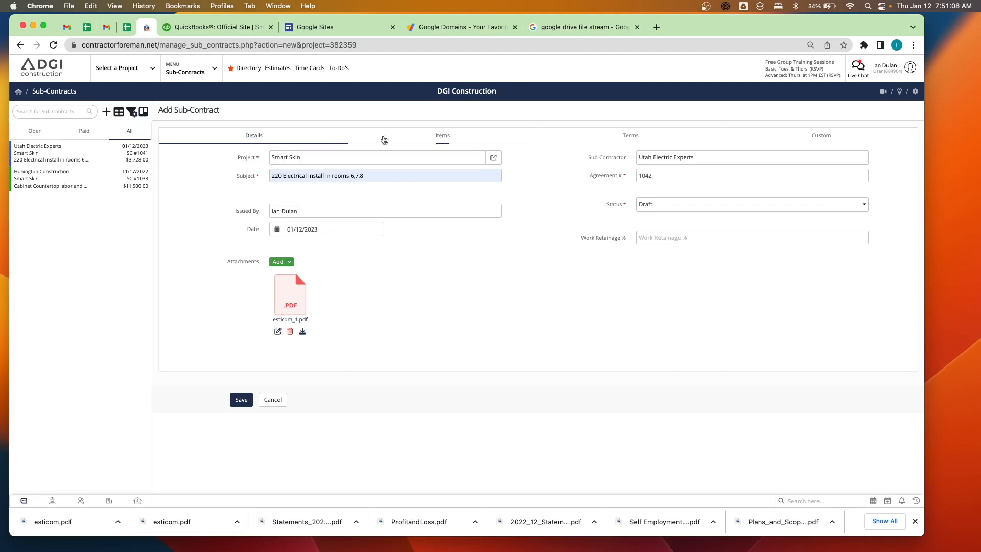
Step: Add a manual sub-contract item named "220 Electrical install" with the item type Sub Contractor
{"action": "left_click", "coordinate": [426, 138]}
{"action": "left_click", "coordinate": [818, 179]}
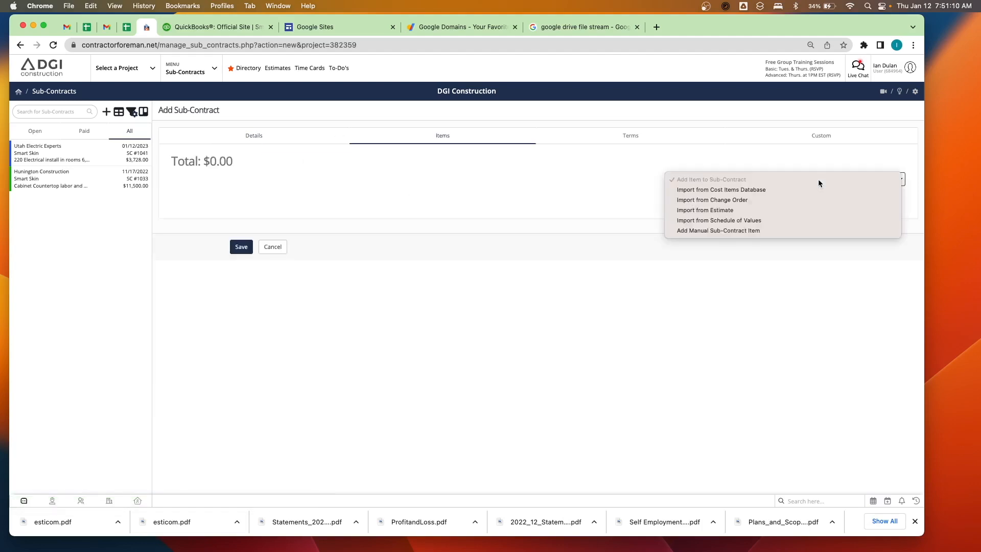
{"action": "left_click", "coordinate": [752, 231]}
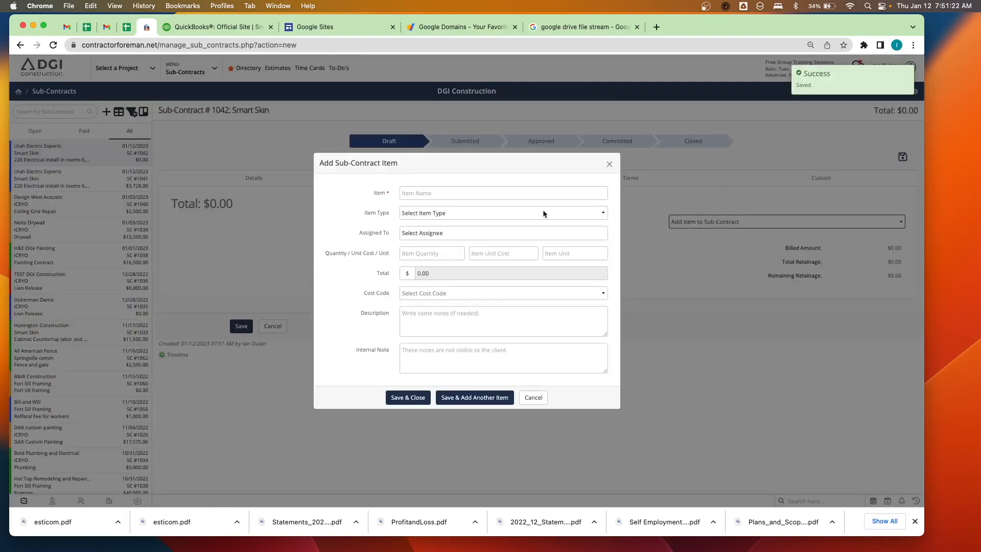
{"action": "left_click", "coordinate": [442, 194]}
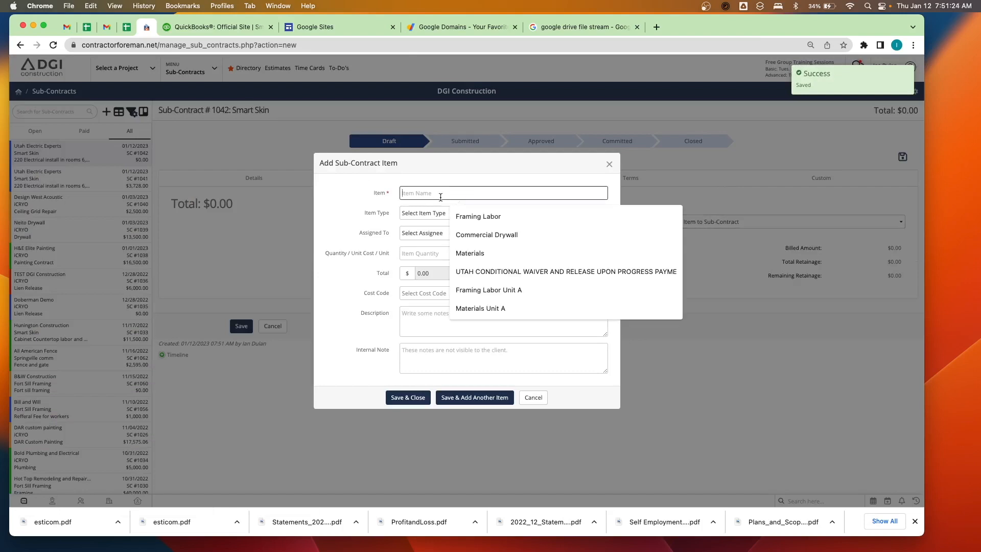
{"action": "type", "text": "220 electrical install"}
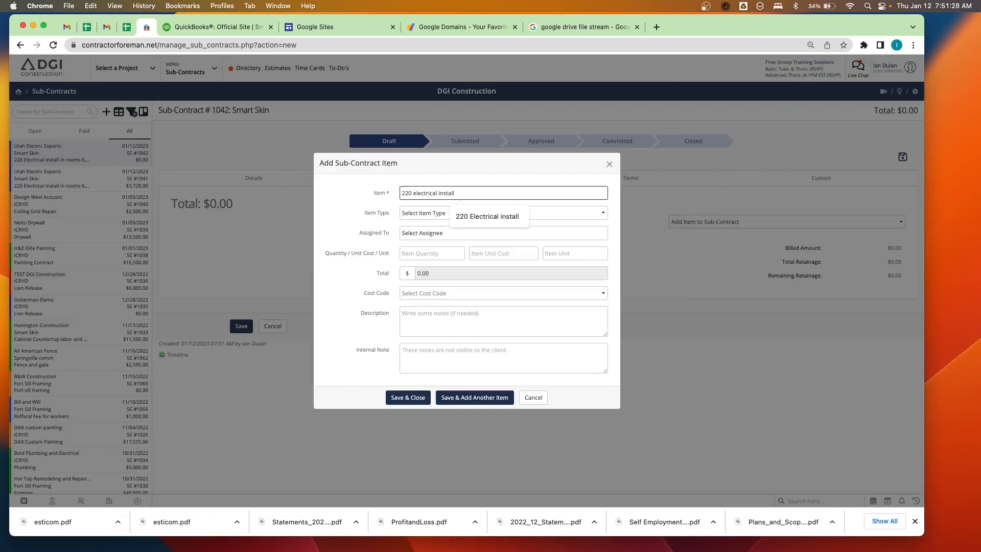
{"action": "left_click", "coordinate": [466, 217]}
{"action": "left_click", "coordinate": [468, 213]}
{"action": "left_click", "coordinate": [460, 255]}
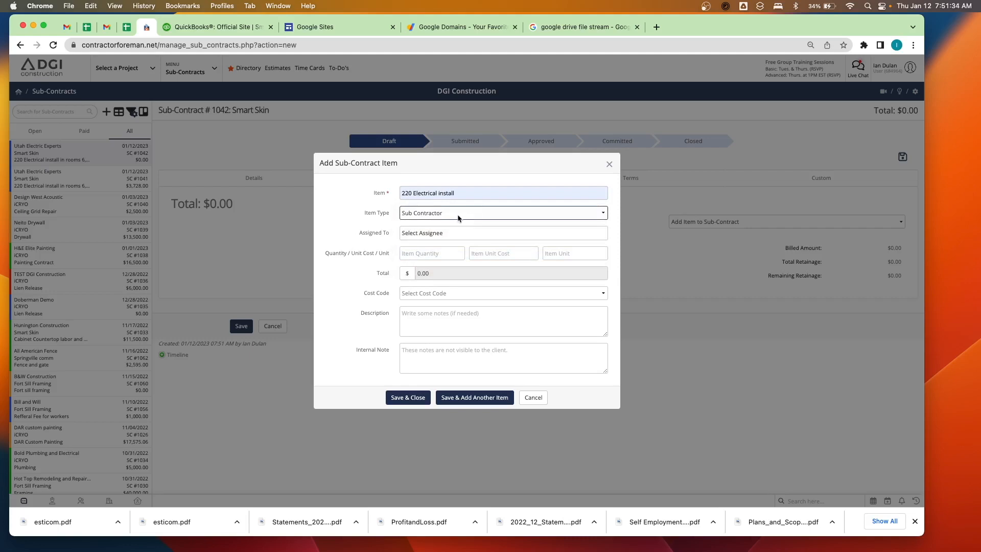
Step: Assign the item to the employee listed as CEO and set its quantity to 1
{"action": "left_click", "coordinate": [414, 235]}
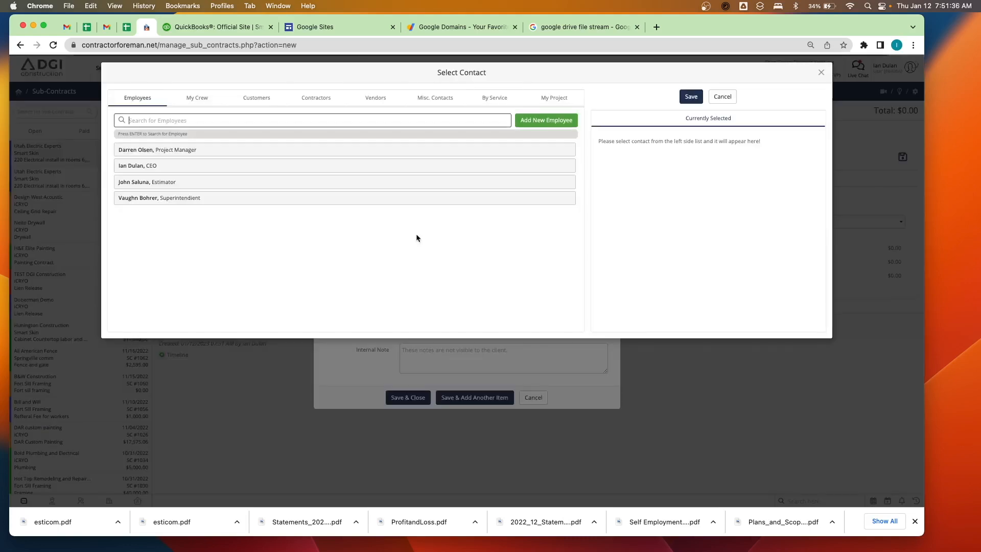
{"action": "left_click", "coordinate": [244, 166]}
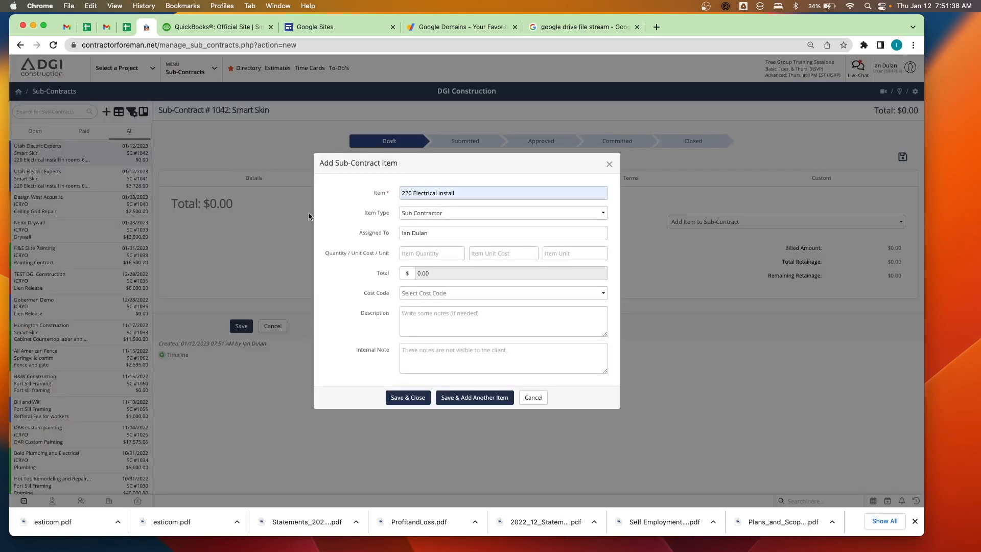
{"action": "left_click", "coordinate": [441, 250]}
{"action": "type", "text": "1"}
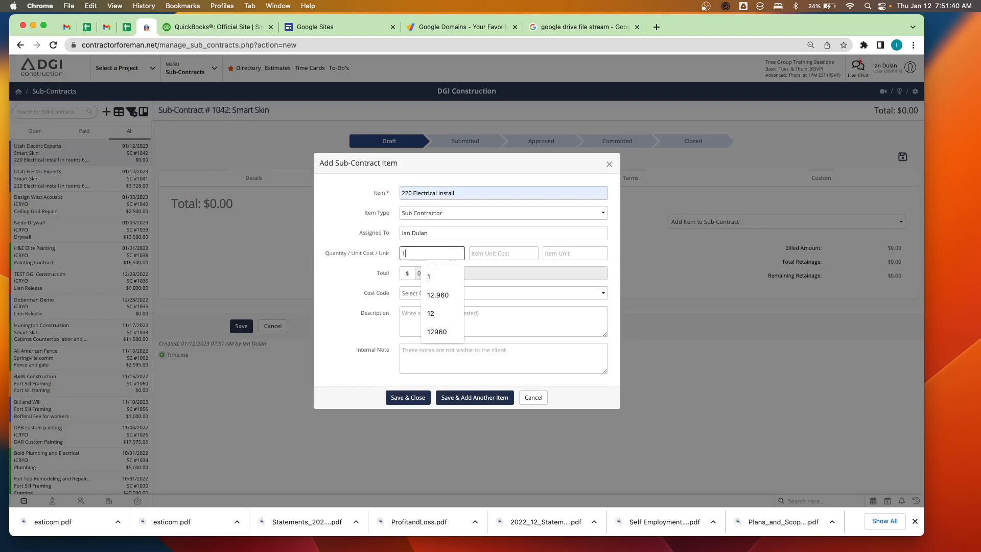
{"action": "key", "text": "Tab"}
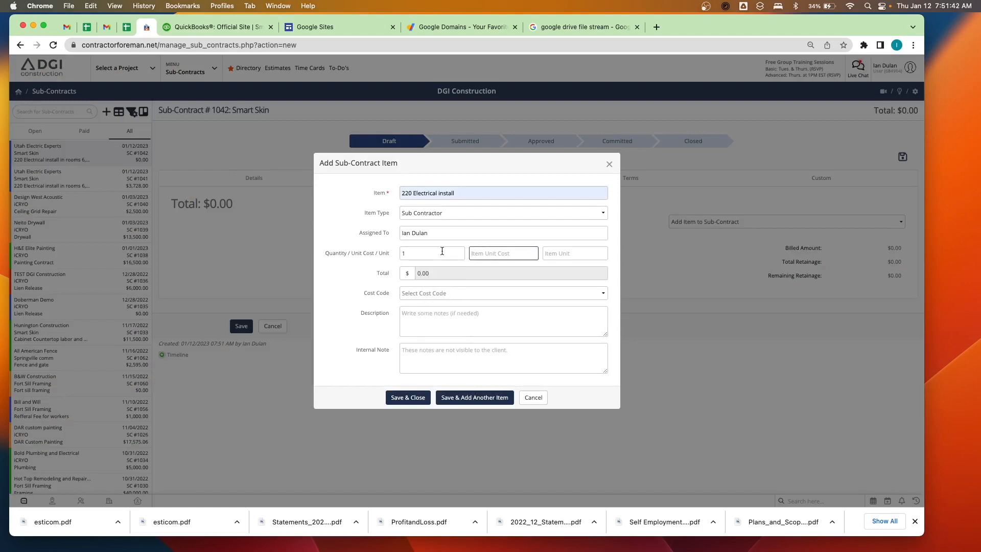
Step: Open the downloaded esticom.pdf quote, check its total price, and try copying the scope of work text
{"action": "left_click", "coordinate": [53, 513]}
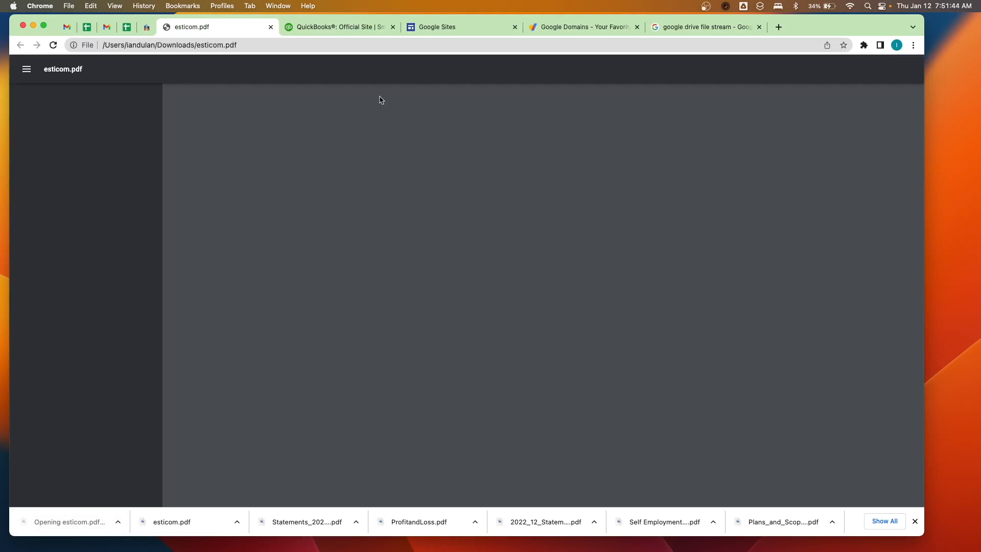
{"action": "scroll", "coordinate": [608, 375], "scroll_direction": "down", "scroll_amount": 2}
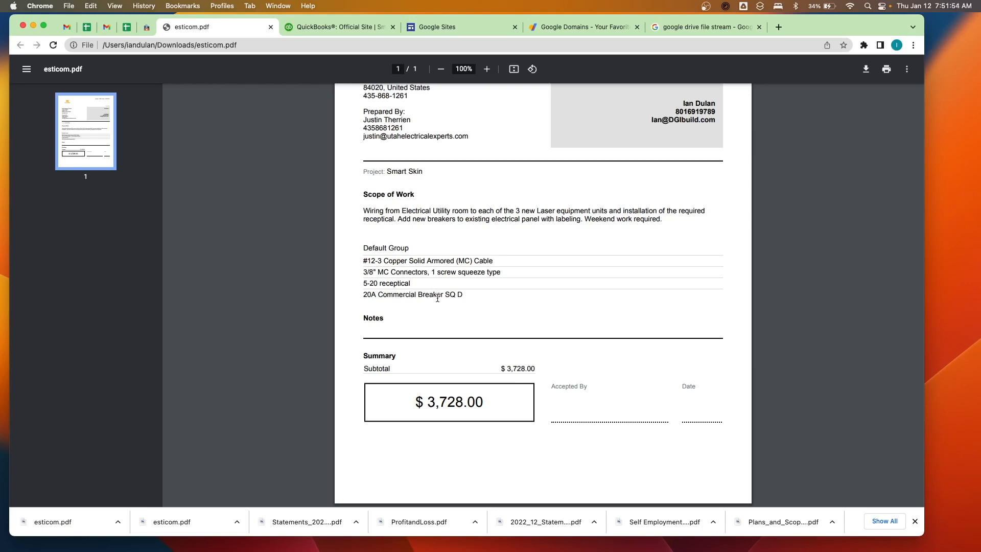
{"action": "left_click_drag", "start_coordinate": [365, 201], "coordinate": [532, 226]}
{"action": "key", "text": "super+c"}
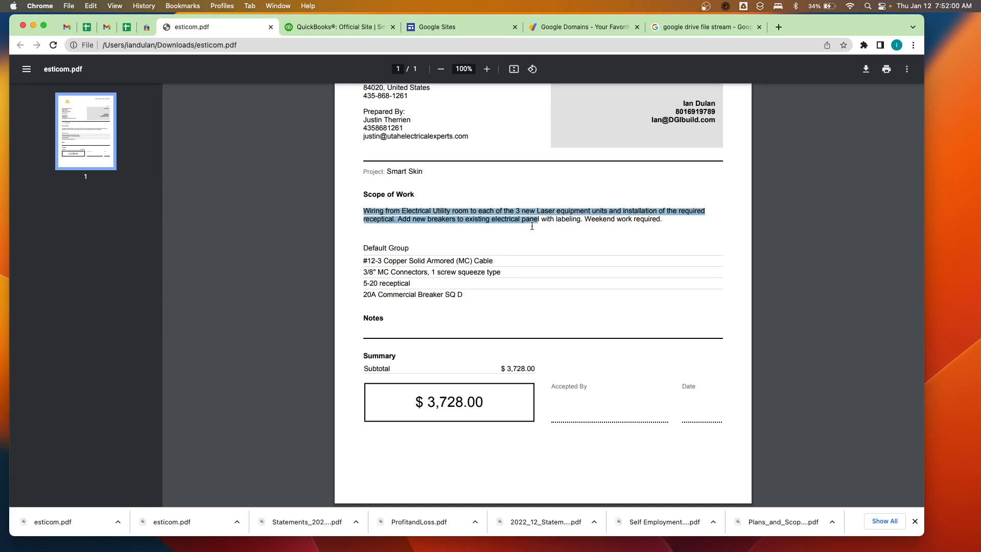
{"action": "left_click", "coordinate": [483, 298]}
{"action": "left_click_drag", "start_coordinate": [363, 209], "coordinate": [513, 304]}
{"action": "left_click", "coordinate": [512, 305]}
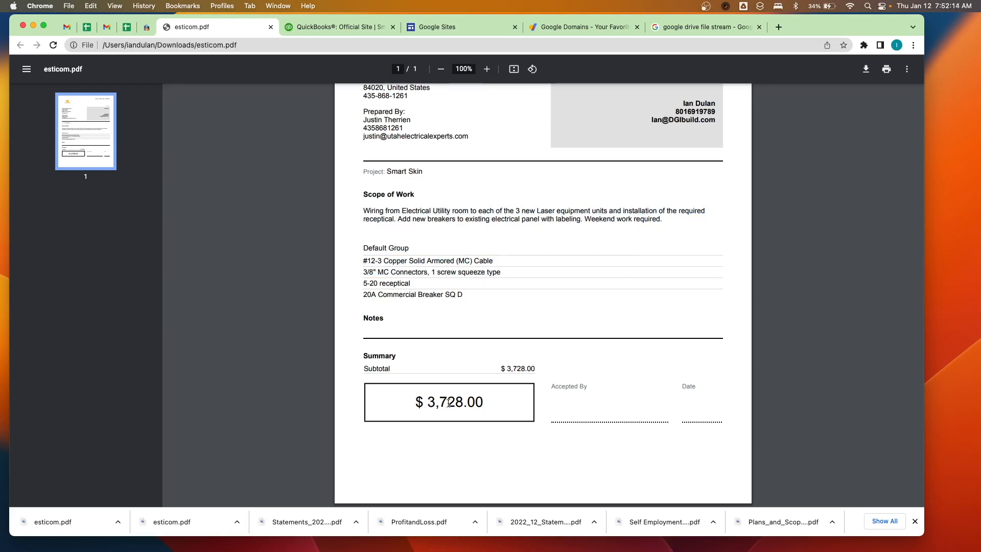
Step: Return to the sub-contract item, set its unit cost to 3728, and search the cost codes for "dsd"
{"action": "left_click", "coordinate": [147, 28]}
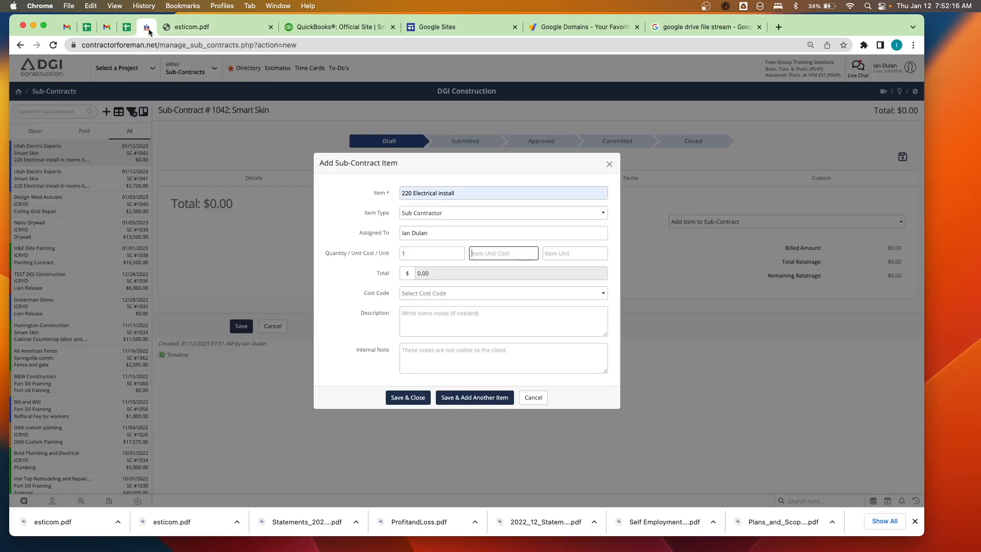
{"action": "type", "text": "3728"}
{"action": "left_click", "coordinate": [432, 294]}
{"action": "type", "text": "dsd"}
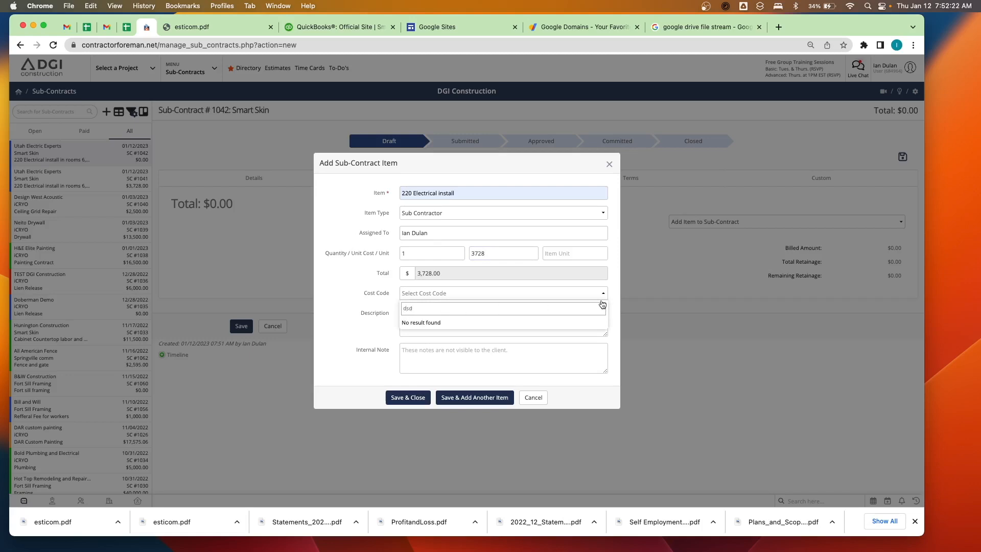
{"action": "left_click", "coordinate": [366, 317]}
Step: Copy the scope of work and materials list from esticom.pdf into the sub-contract item's description
{"action": "left_click", "coordinate": [437, 317]}
{"action": "left_click", "coordinate": [74, 523]}
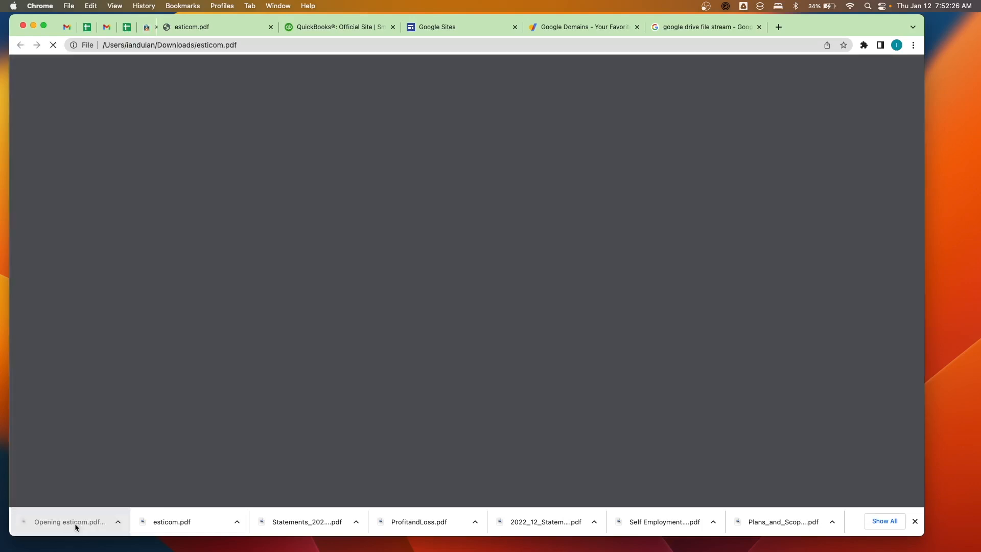
{"action": "scroll", "coordinate": [493, 299], "scroll_direction": "down", "scroll_amount": 3}
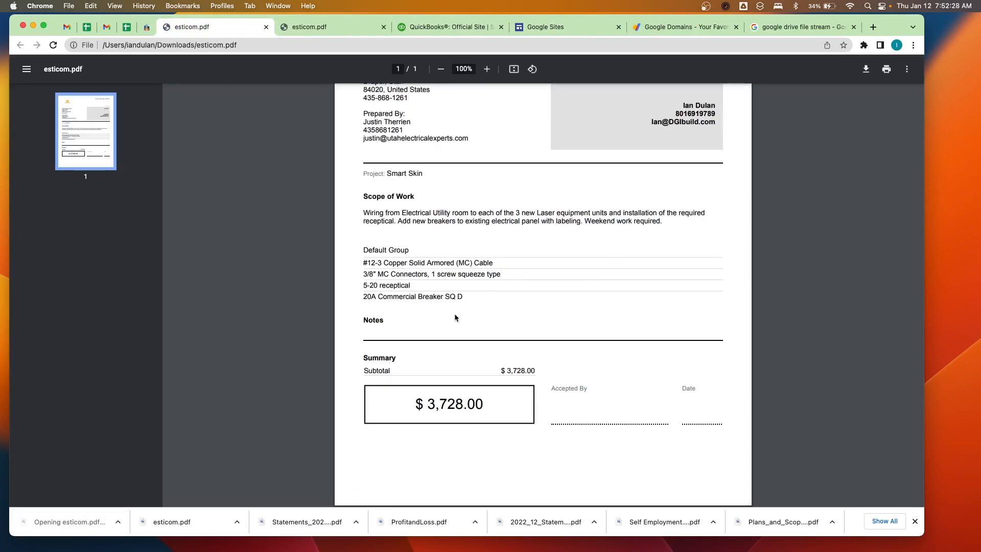
{"action": "left_click_drag", "start_coordinate": [362, 211], "coordinate": [466, 298]}
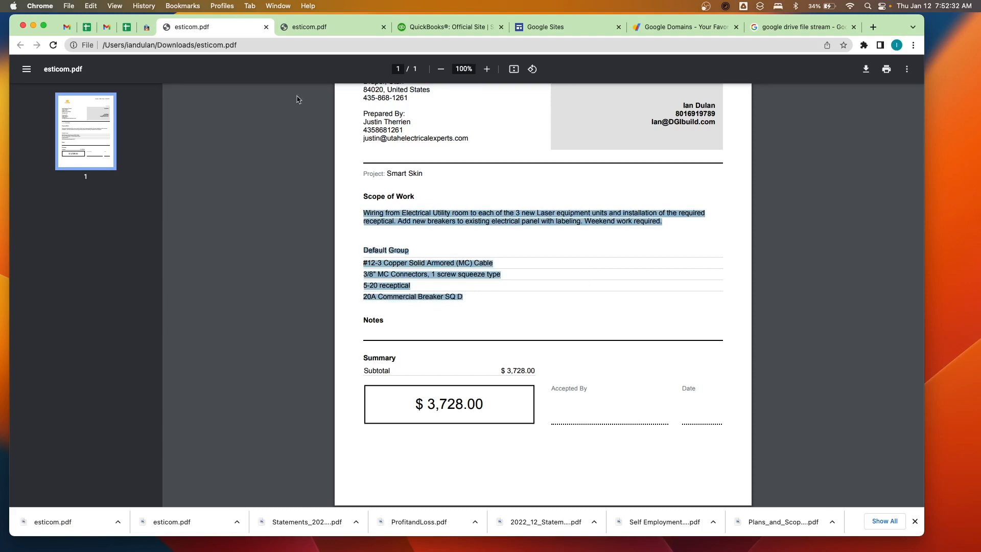
{"action": "left_click", "coordinate": [145, 26]}
{"action": "key", "text": "super+v"}
{"action": "scroll", "coordinate": [484, 322], "scroll_direction": "up", "scroll_amount": 3}
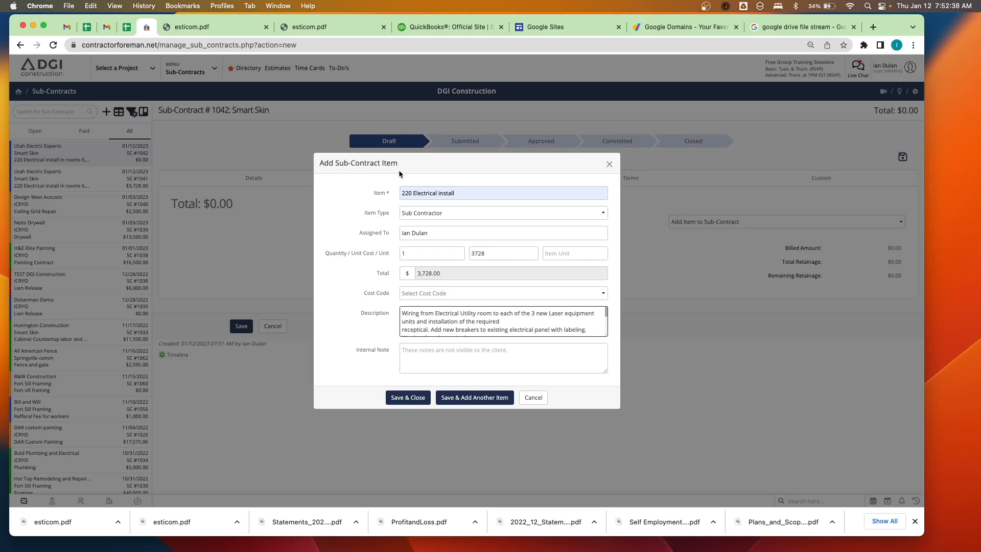
Step: Save the 220 Electrical install item and review the sub-contract's default terms and conditions in an enlarged text box
{"action": "left_click", "coordinate": [416, 397]}
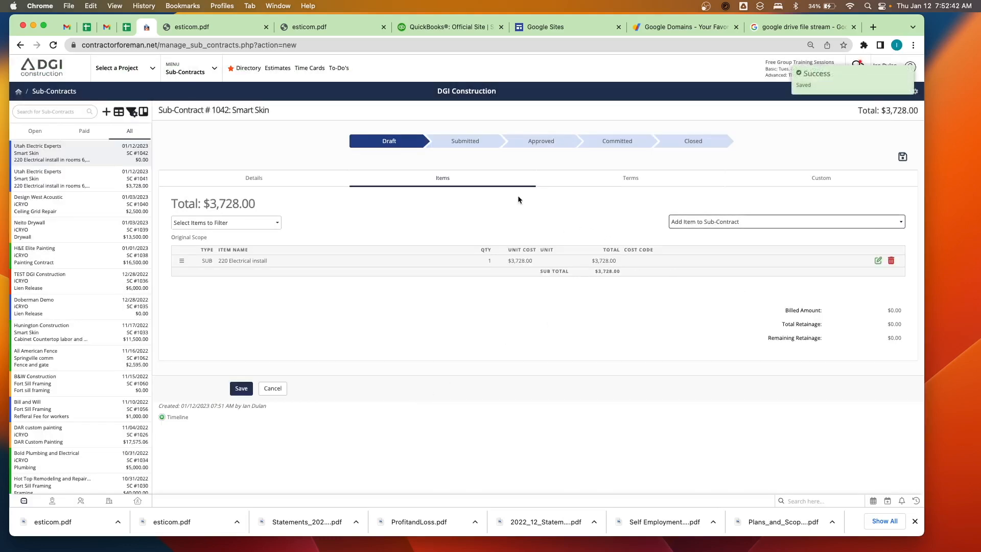
{"action": "left_click", "coordinate": [653, 183]}
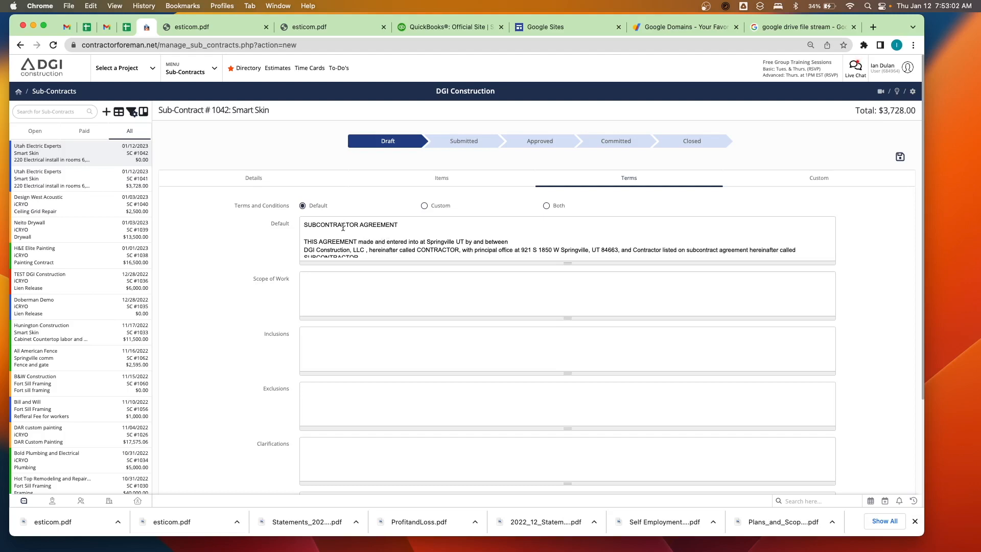
{"action": "scroll", "coordinate": [380, 240], "scroll_direction": "down", "scroll_amount": 15}
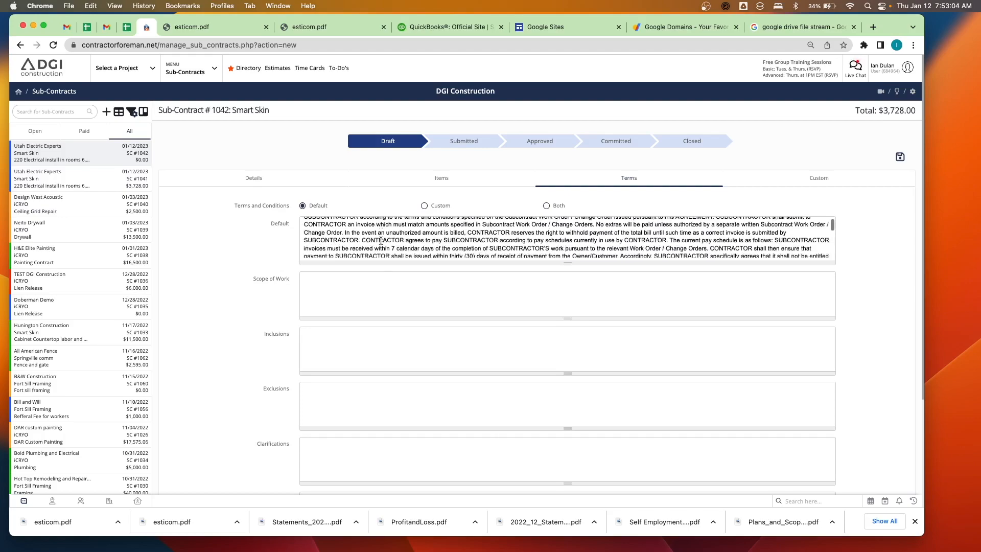
{"action": "left_click_drag", "start_coordinate": [568, 265], "coordinate": [552, 482]}
{"action": "scroll", "coordinate": [535, 344], "scroll_direction": "down", "scroll_amount": 10}
{"action": "scroll", "coordinate": [535, 344], "scroll_direction": "up", "scroll_amount": 20}
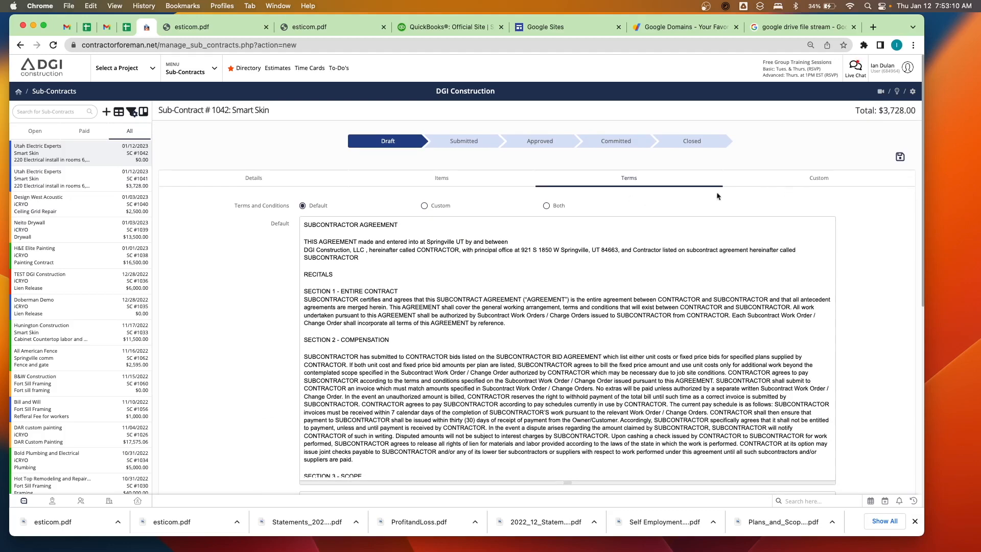
Step: Save the sub-contract after checking its custom fields, and look over its saved details, items and terms
{"action": "left_click", "coordinate": [841, 177]}
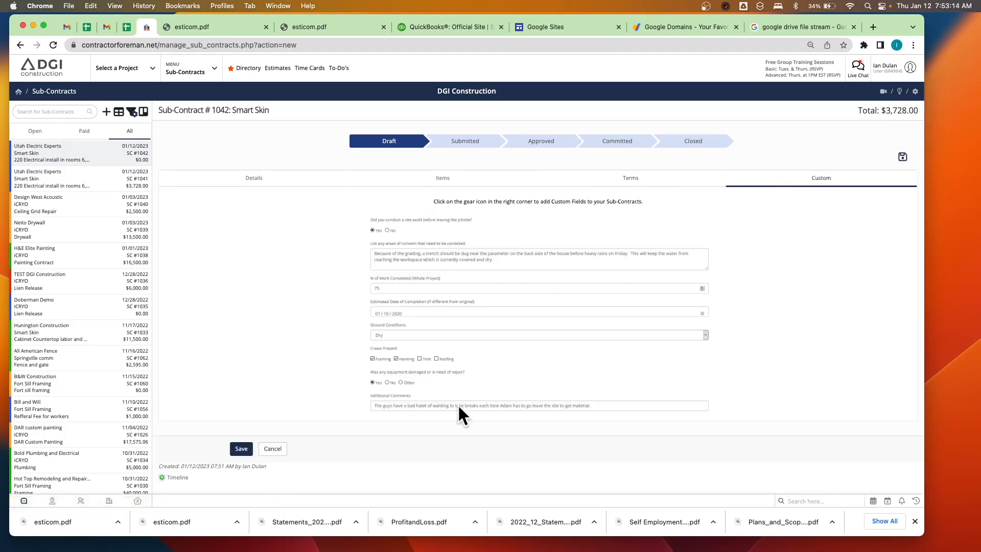
{"action": "left_click", "coordinate": [903, 157]}
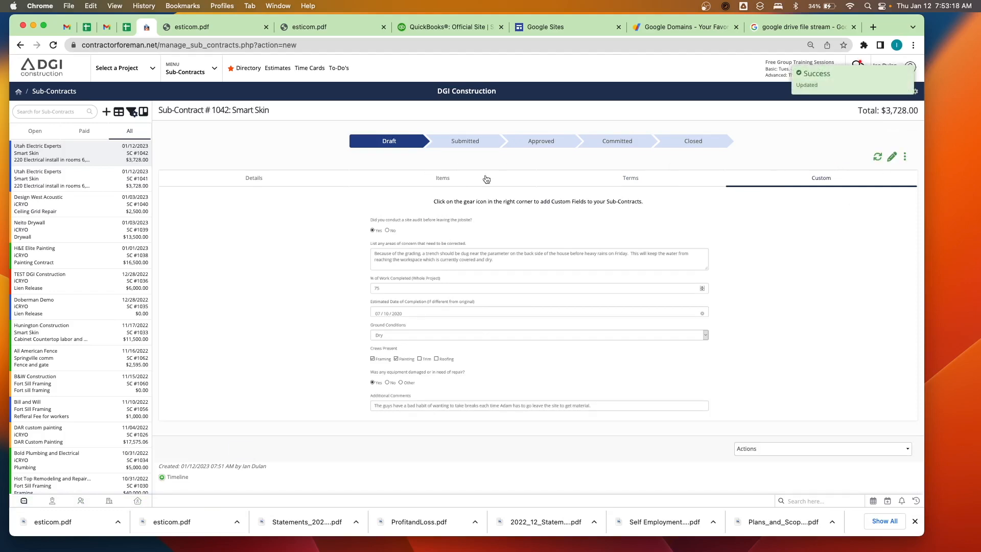
{"action": "left_click", "coordinate": [296, 179]}
{"action": "left_click", "coordinate": [443, 182]}
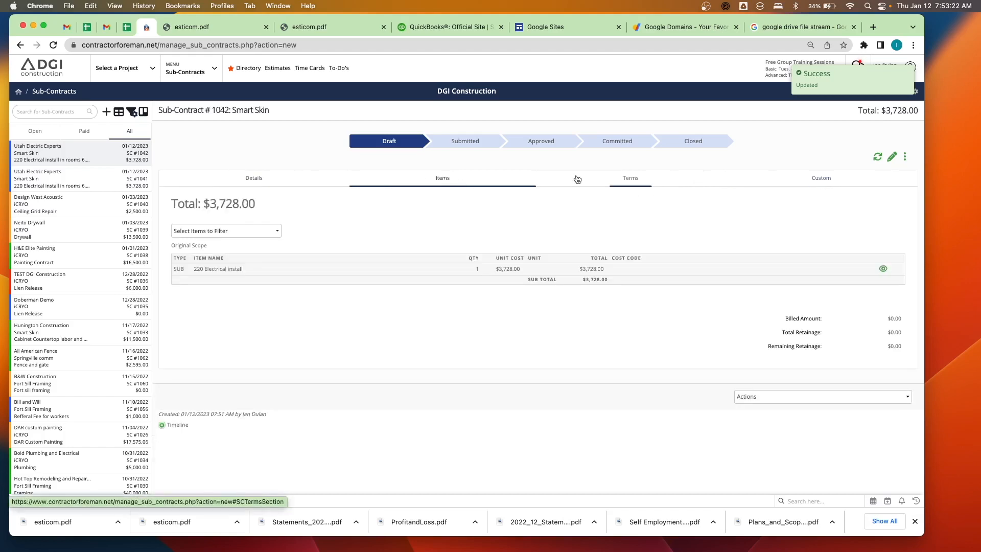
{"action": "left_click", "coordinate": [608, 178]}
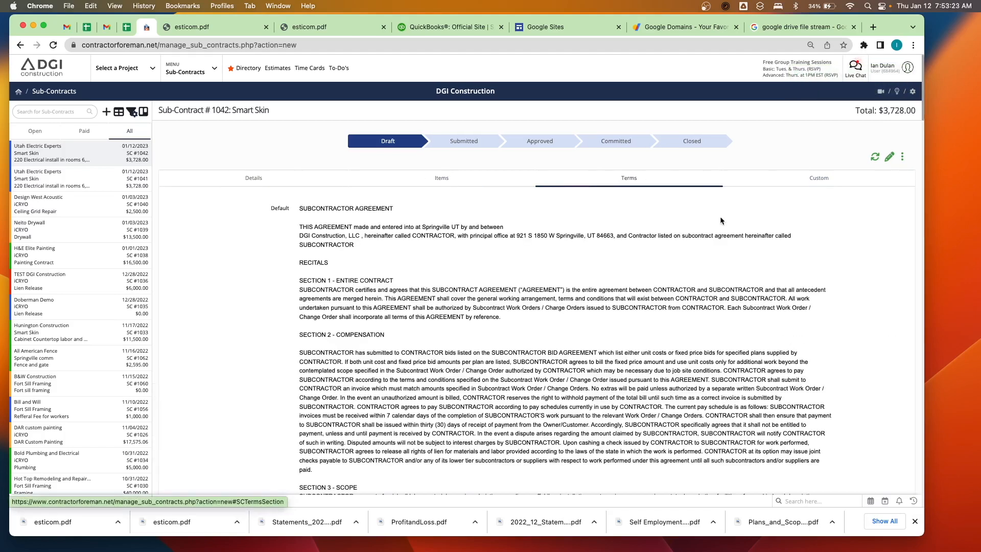
Step: Generate a PDF preview of the sub-contract using the Items w/Details template
{"action": "left_click", "coordinate": [902, 159]}
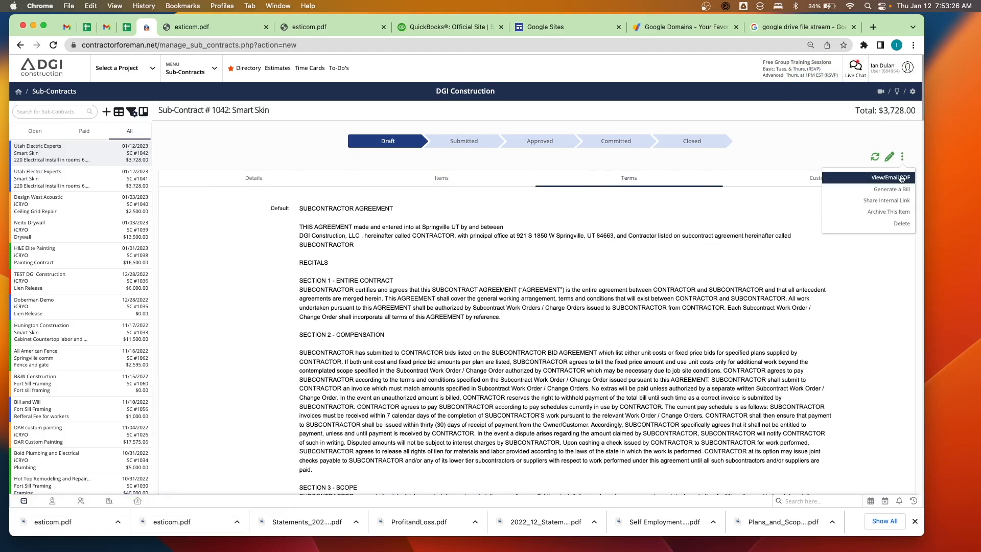
{"action": "left_click", "coordinate": [902, 178]}
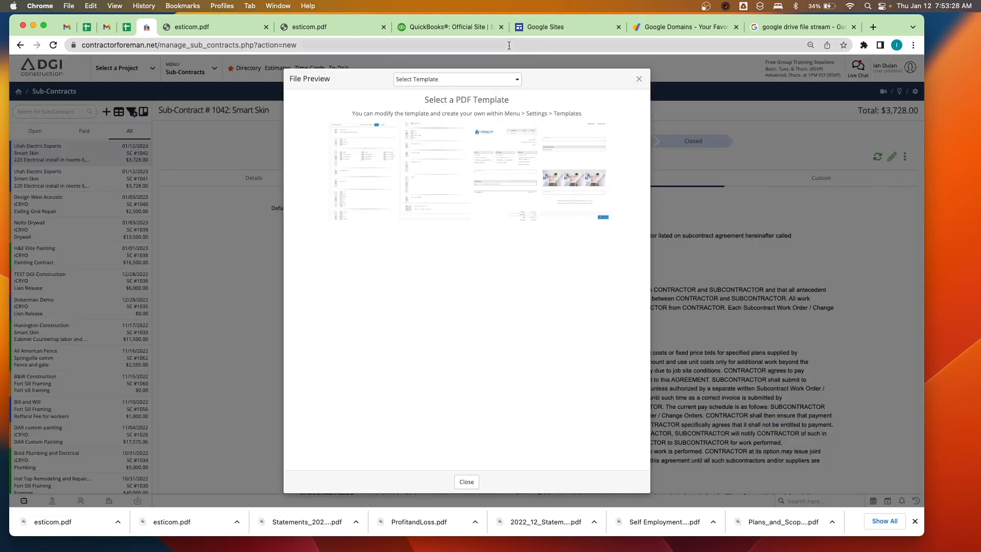
{"action": "left_click", "coordinate": [481, 83]}
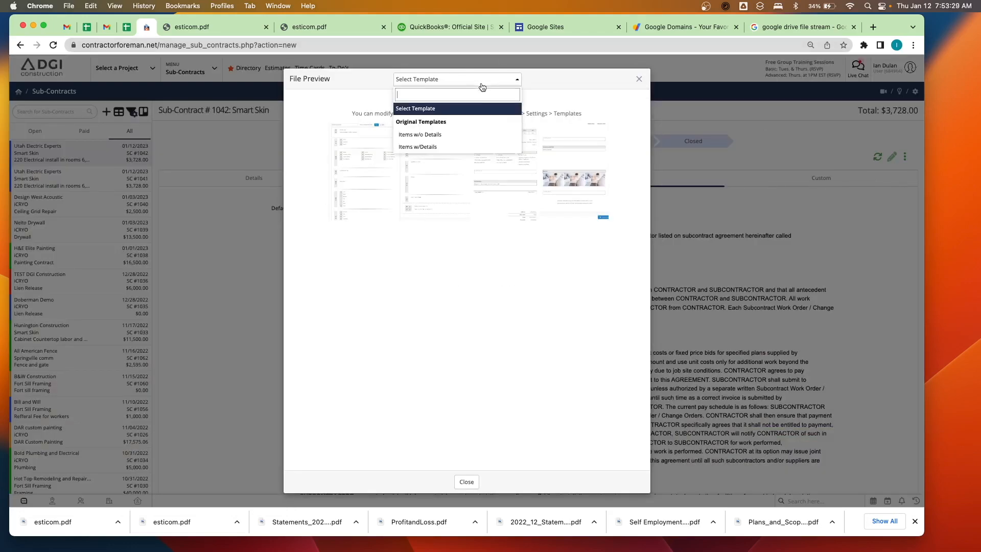
{"action": "left_click", "coordinate": [418, 147]}
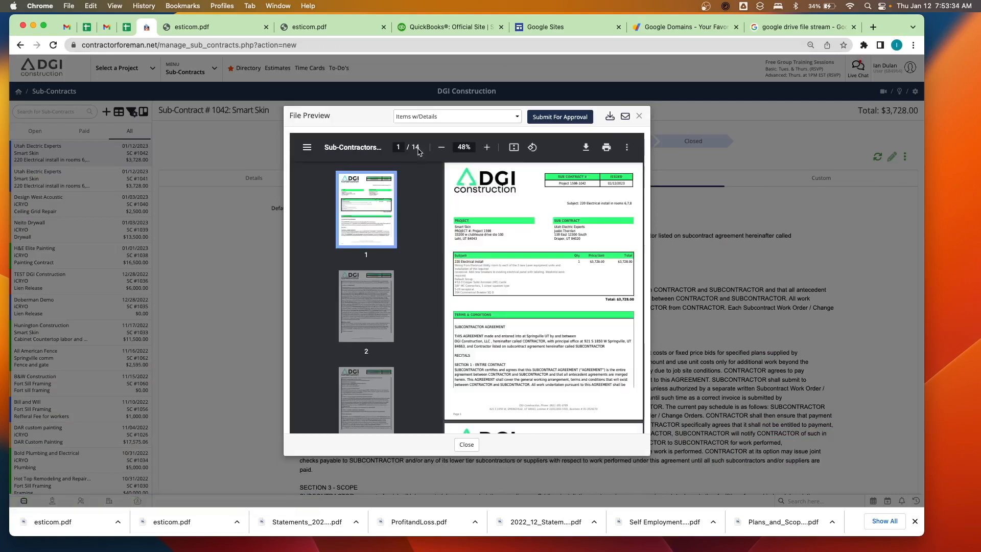
Step: Download the sub-contract agreement PDF to the Desktop under its suggested file name and open it
{"action": "left_click", "coordinate": [587, 148]}
{"action": "left_click", "coordinate": [548, 302]}
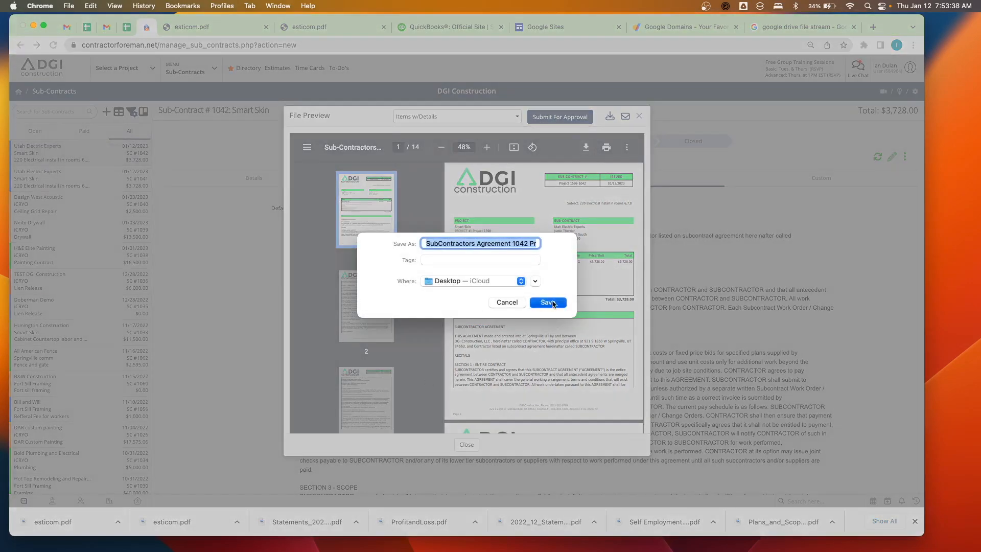
{"action": "left_click", "coordinate": [66, 521]}
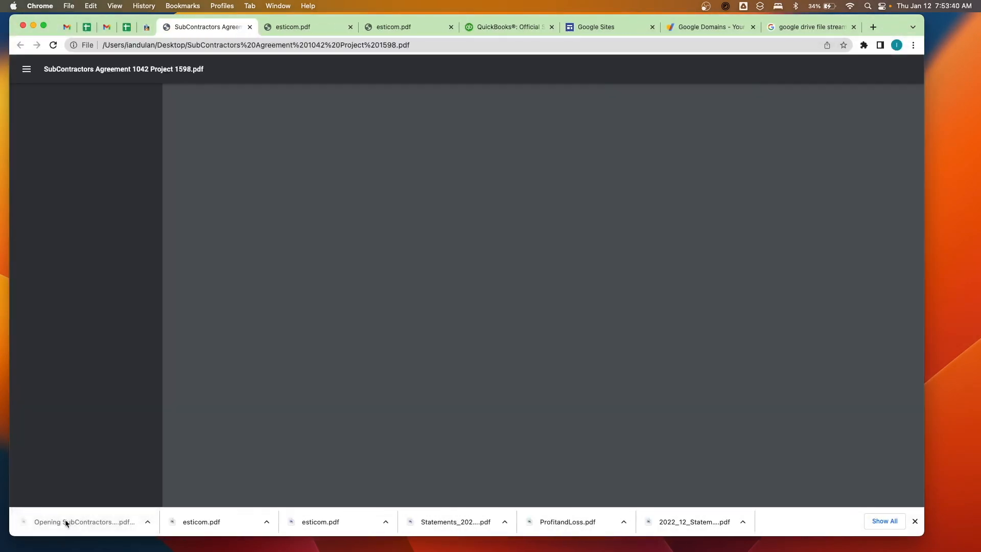
Step: Examine the first page of the agreement PDF, checking the project, subcontractor, subject line and sub-contract number
{"action": "scroll", "coordinate": [484, 263], "scroll_direction": "down", "scroll_amount": 3}
{"action": "scroll", "coordinate": [484, 265], "scroll_direction": "down", "scroll_amount": 1}
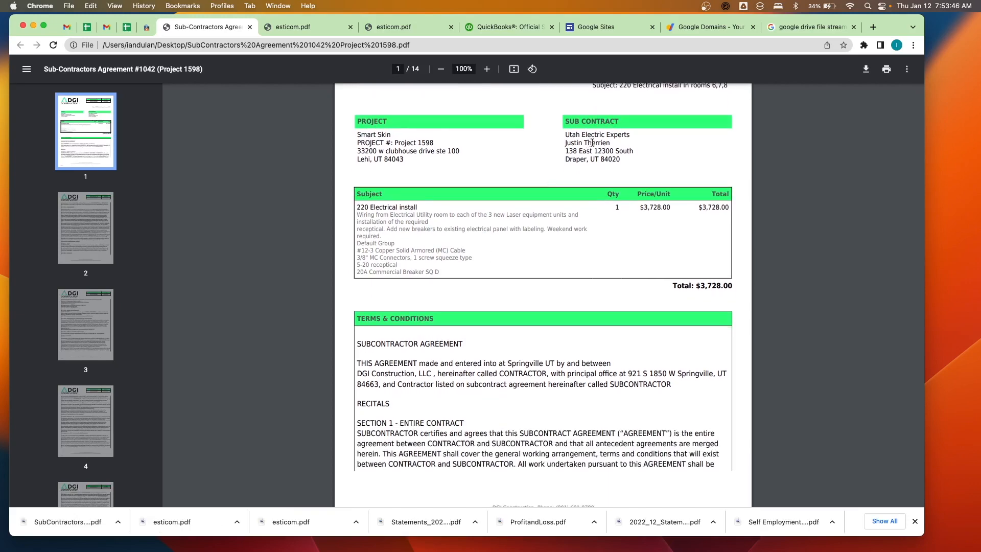
{"action": "scroll", "coordinate": [591, 132], "scroll_direction": "down", "scroll_amount": 1}
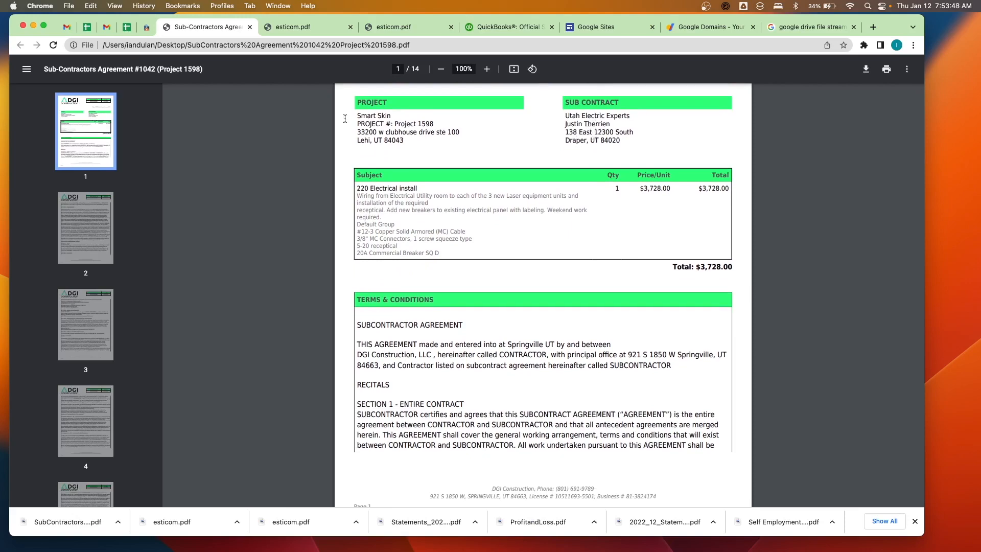
{"action": "scroll", "coordinate": [385, 121], "scroll_direction": "up", "scroll_amount": 3}
{"action": "scroll", "coordinate": [385, 121], "scroll_direction": "up", "scroll_amount": 2}
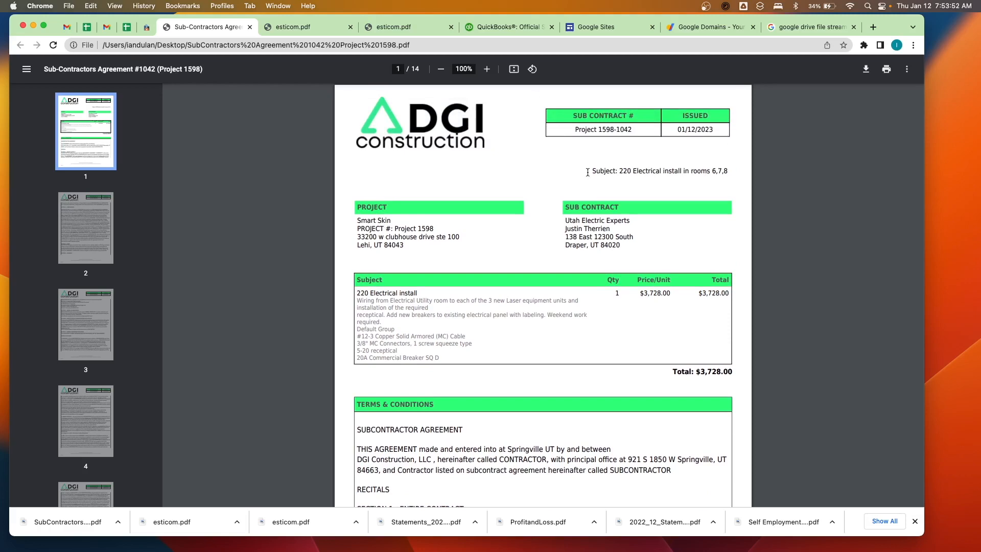
{"action": "left_click_drag", "start_coordinate": [591, 172], "coordinate": [735, 171]}
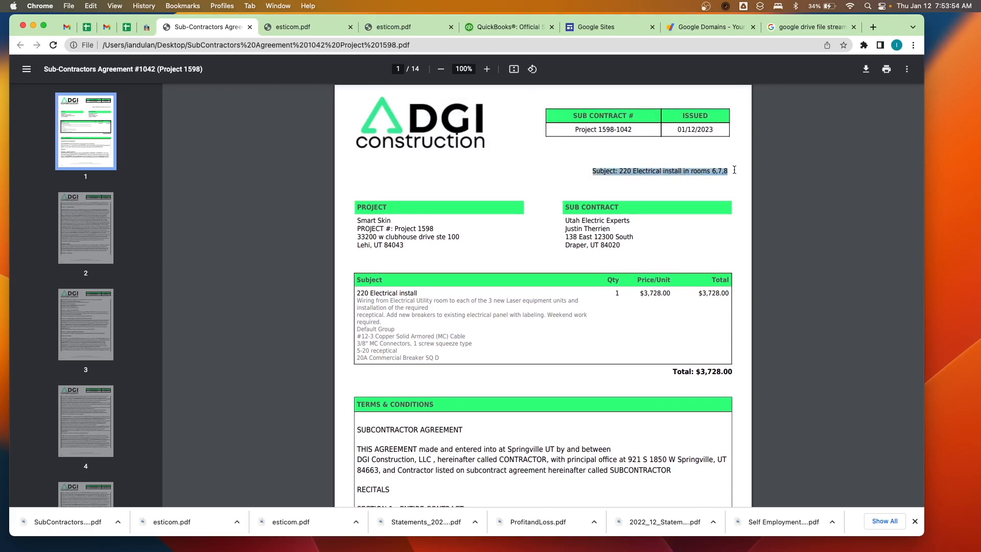
{"action": "left_click", "coordinate": [728, 172]}
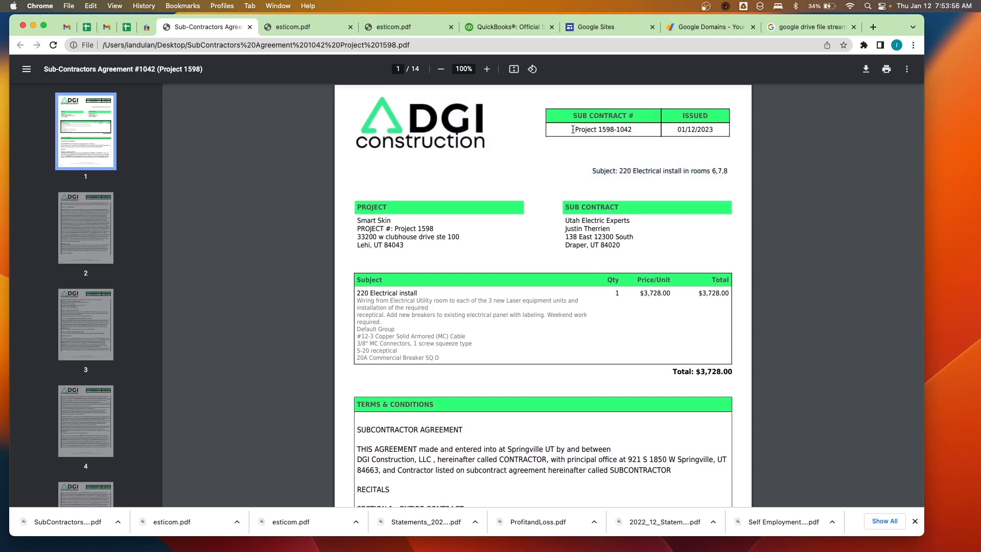
{"action": "left_click_drag", "start_coordinate": [574, 130], "coordinate": [643, 129]}
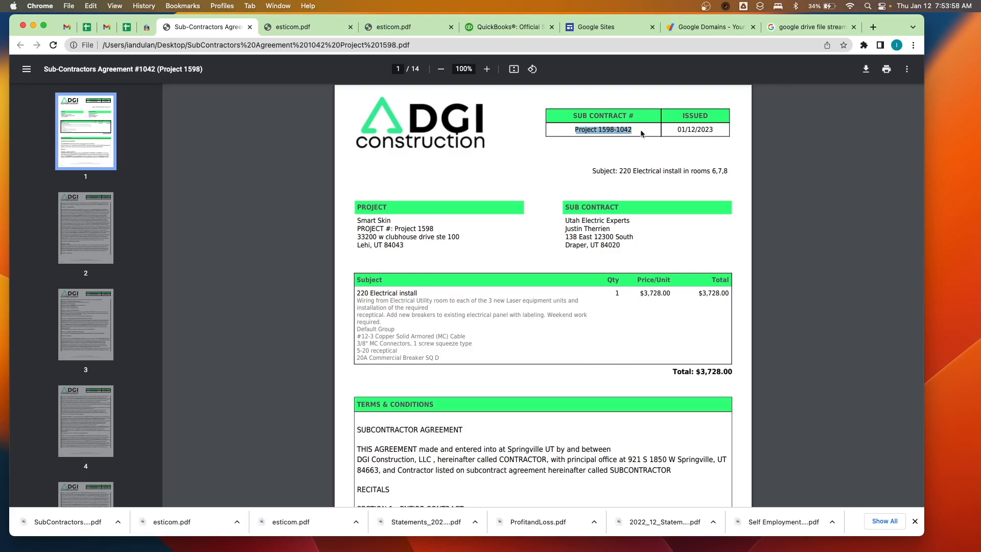
{"action": "scroll", "coordinate": [636, 134], "scroll_direction": "down", "scroll_amount": 1}
{"action": "scroll", "coordinate": [623, 133], "scroll_direction": "up", "scroll_amount": 1}
{"action": "left_click", "coordinate": [611, 130]}
{"action": "left_click_drag", "start_coordinate": [614, 130], "coordinate": [634, 128]}
{"action": "left_click", "coordinate": [619, 128]}
{"action": "scroll", "coordinate": [626, 153], "scroll_direction": "down", "scroll_amount": 3}
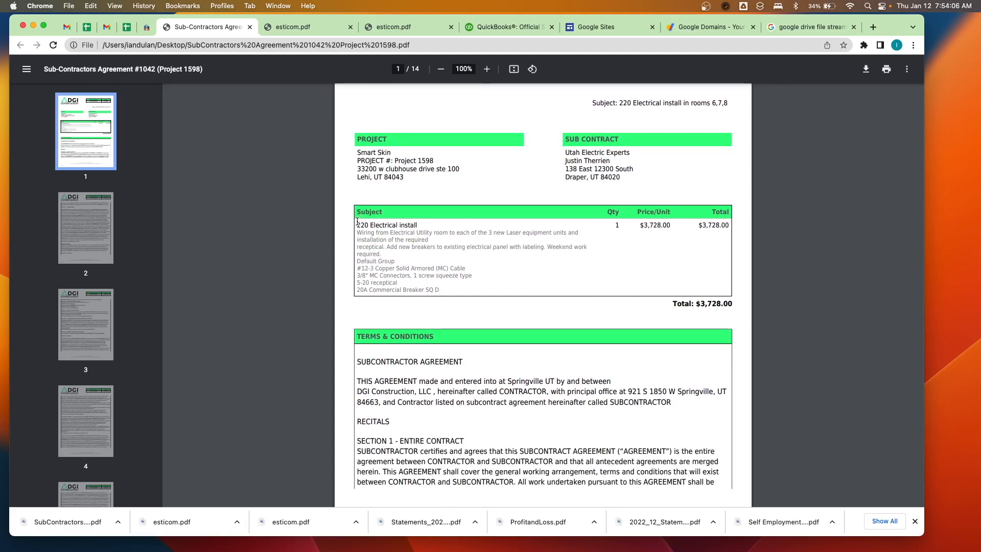
Step: Review the 220 Electrical install scope description and the terms and conditions on the agreement PDF's following pages
{"action": "left_click_drag", "start_coordinate": [356, 222], "coordinate": [442, 295]}
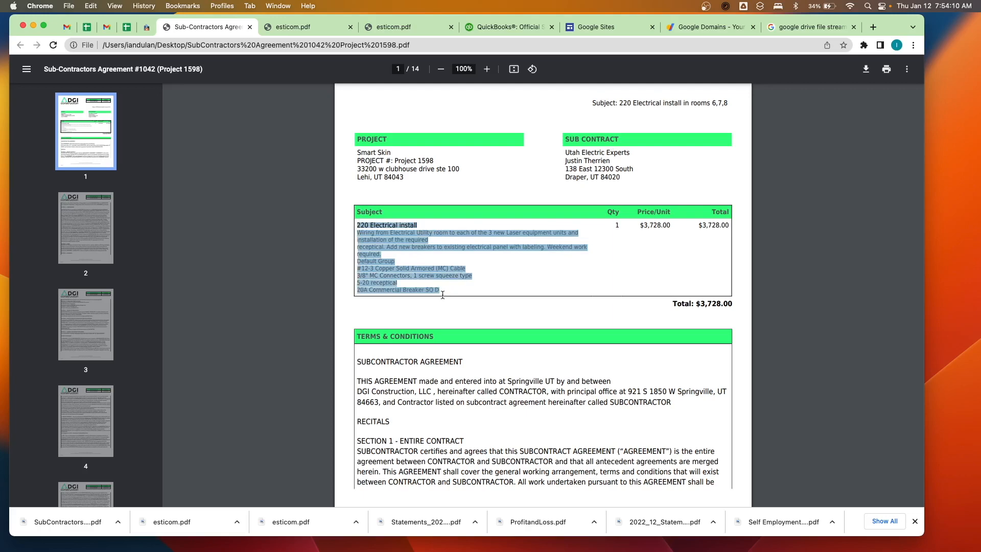
{"action": "scroll", "coordinate": [443, 286], "scroll_direction": "down", "scroll_amount": 15}
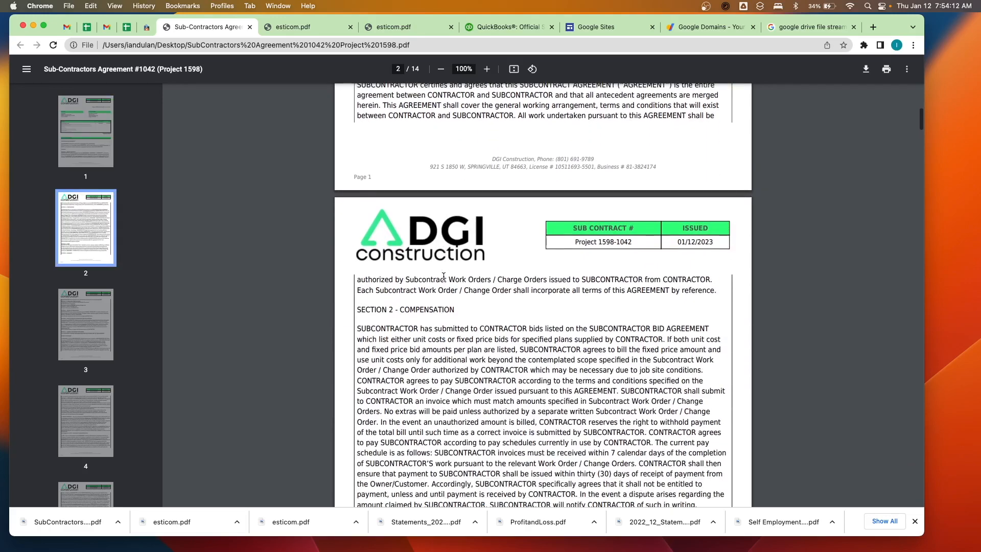
{"action": "scroll", "coordinate": [444, 279], "scroll_direction": "up", "scroll_amount": 10}
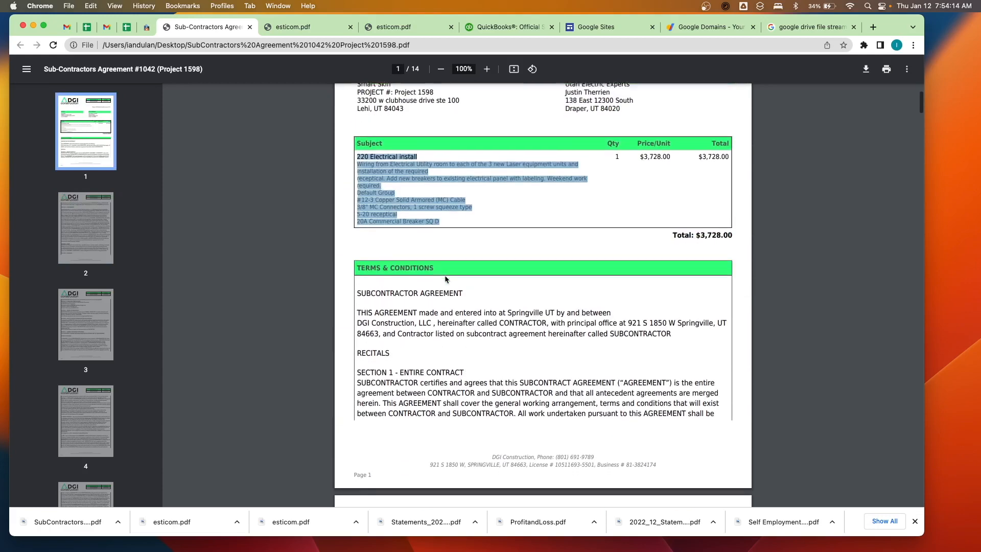
{"action": "scroll", "coordinate": [445, 279], "scroll_direction": "down", "scroll_amount": 13}
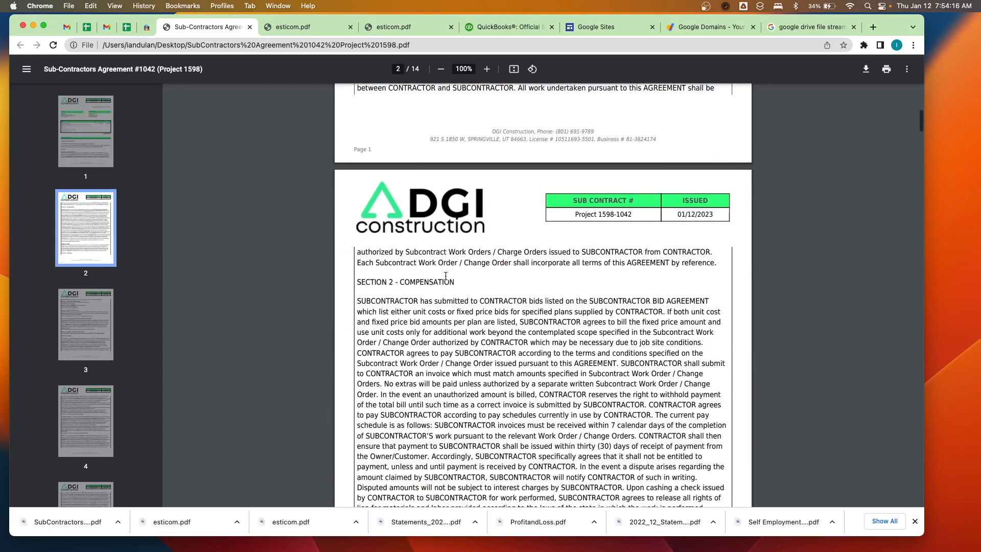
{"action": "scroll", "coordinate": [446, 275], "scroll_direction": "up", "scroll_amount": 8}
{"action": "scroll", "coordinate": [446, 275], "scroll_direction": "down", "scroll_amount": 9}
{"action": "scroll", "coordinate": [446, 275], "scroll_direction": "down", "scroll_amount": 11}
{"action": "scroll", "coordinate": [445, 276], "scroll_direction": "down", "scroll_amount": 3}
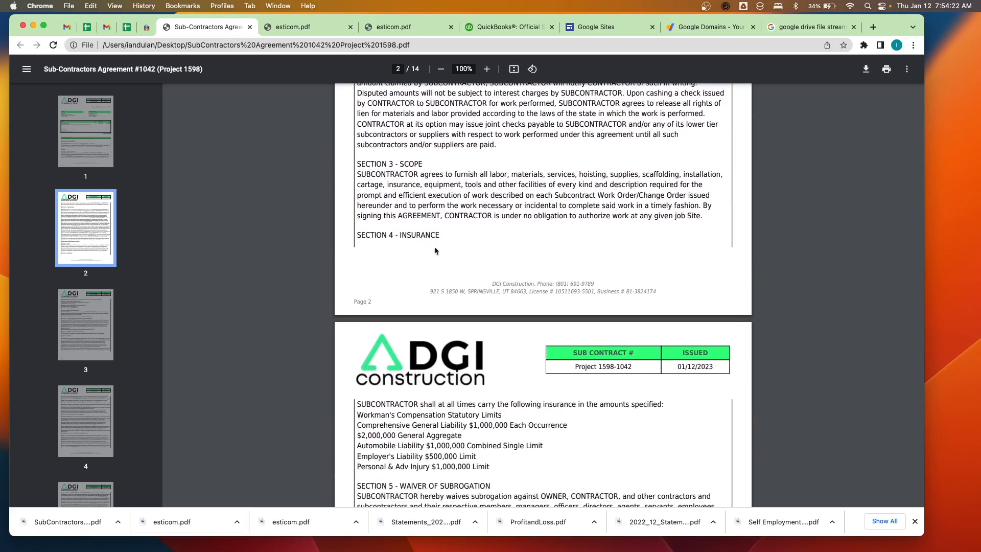
{"action": "scroll", "coordinate": [434, 251], "scroll_direction": "down", "scroll_amount": 2}
{"action": "scroll", "coordinate": [585, 294], "scroll_direction": "up", "scroll_amount": 20}
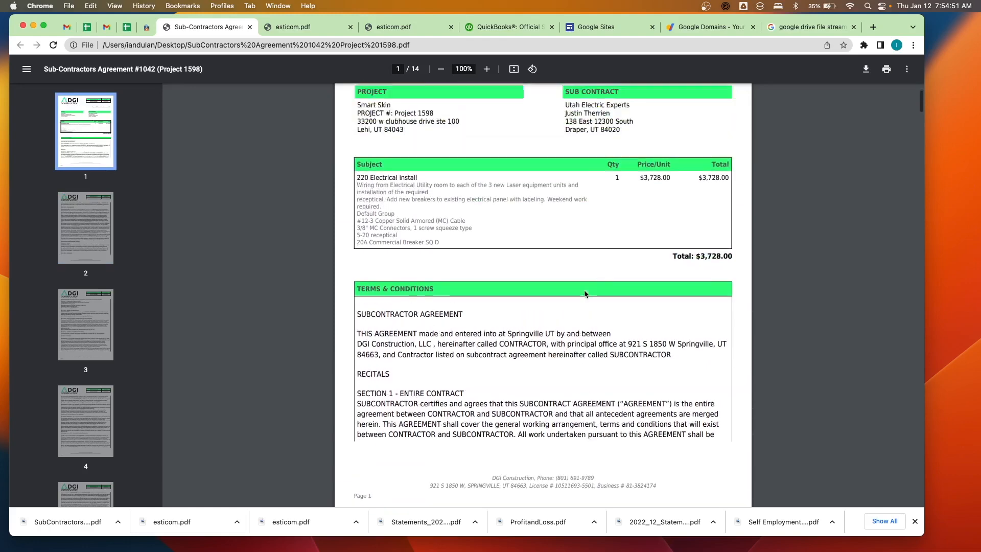
{"action": "scroll", "coordinate": [585, 294], "scroll_direction": "down", "scroll_amount": 8}
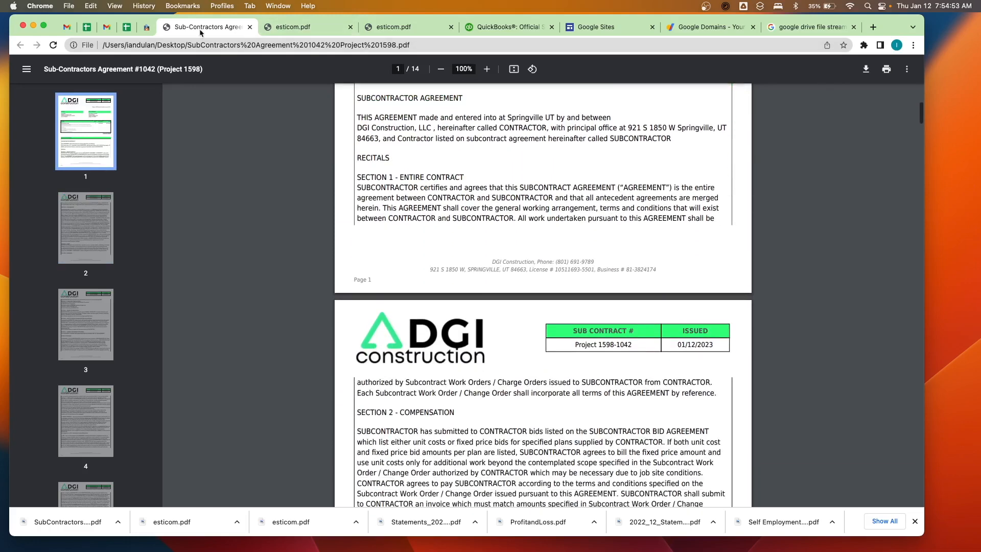
Step: Return to the sub-contract preview, submit it for approval with the message "Thank you for giving us the bid, we want to award you this contract.", and close the preview
{"action": "left_click", "coordinate": [146, 27]}
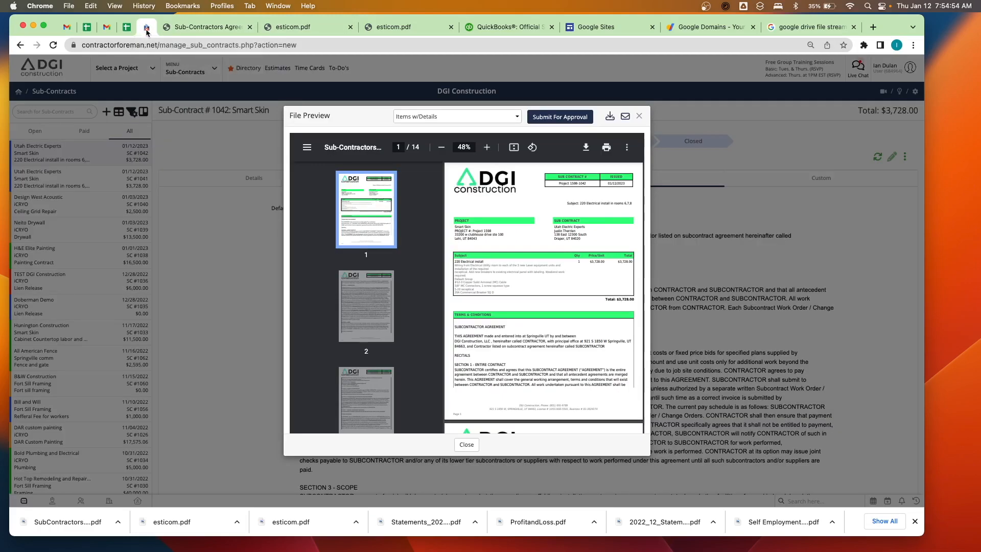
{"action": "left_click", "coordinate": [573, 119]}
{"action": "left_click", "coordinate": [453, 287]}
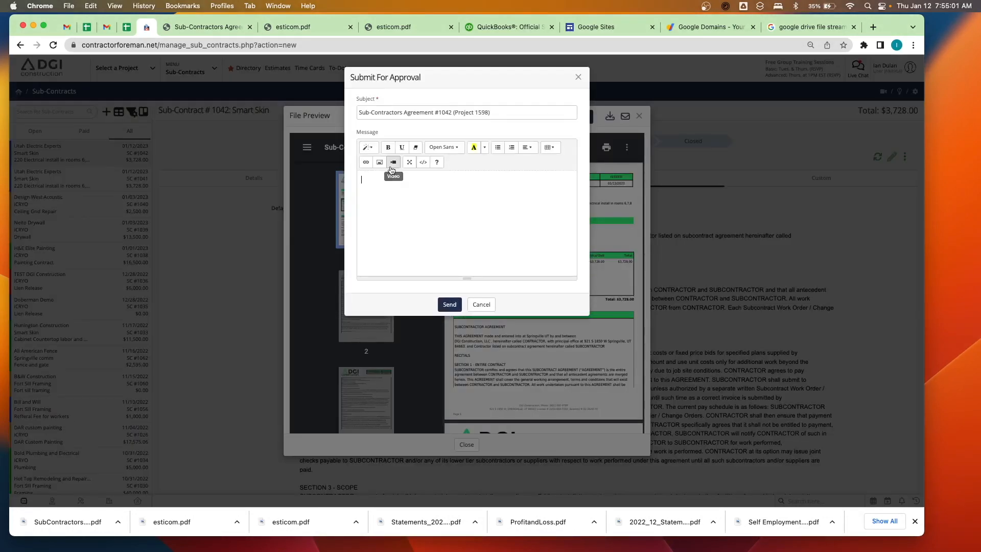
{"action": "left_click", "coordinate": [431, 209]}
{"action": "type", "text": "hank you for giving us the bid, we want to aw"}
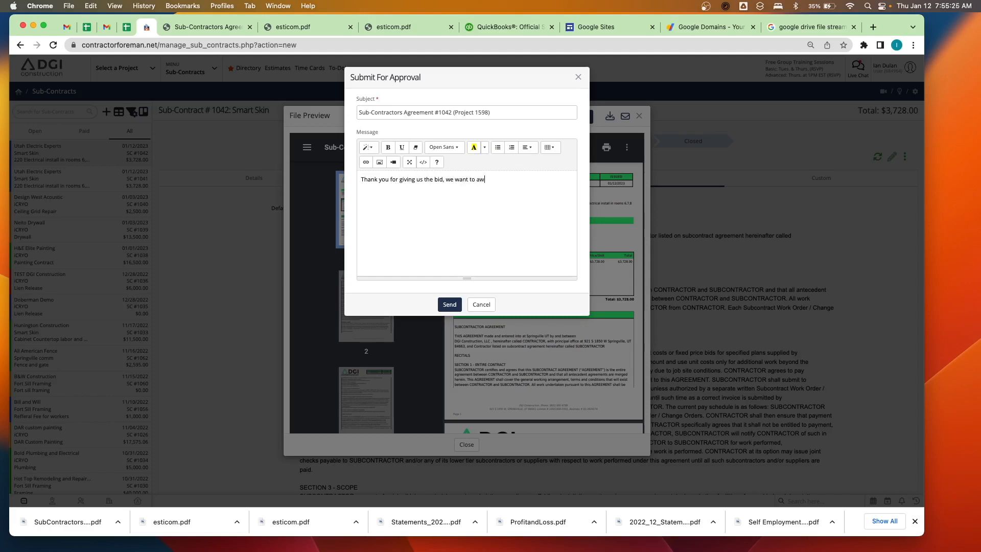
{"action": "type", "text": "ard you this contract."}
{"action": "left_click", "coordinate": [450, 305]}
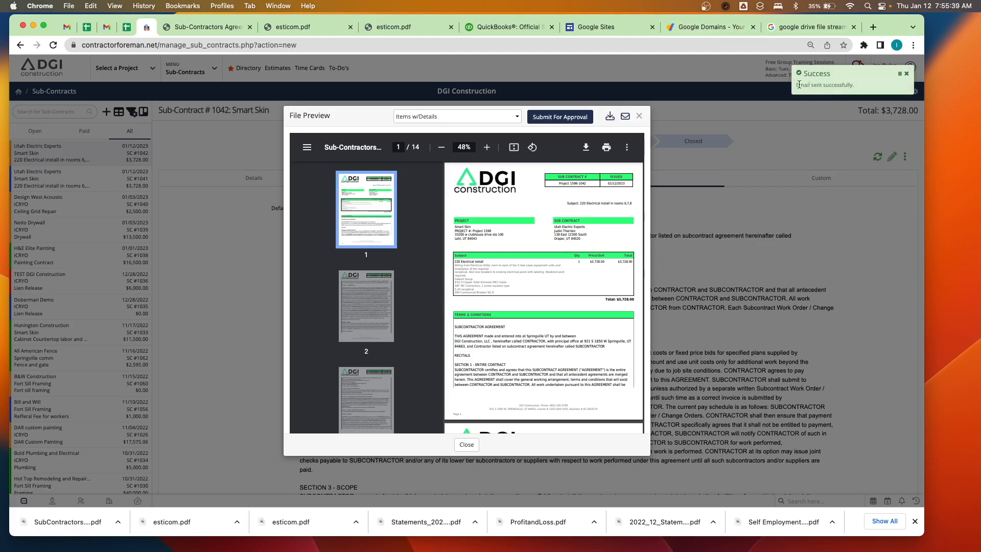
{"action": "left_click_drag", "start_coordinate": [799, 85], "coordinate": [867, 88]}
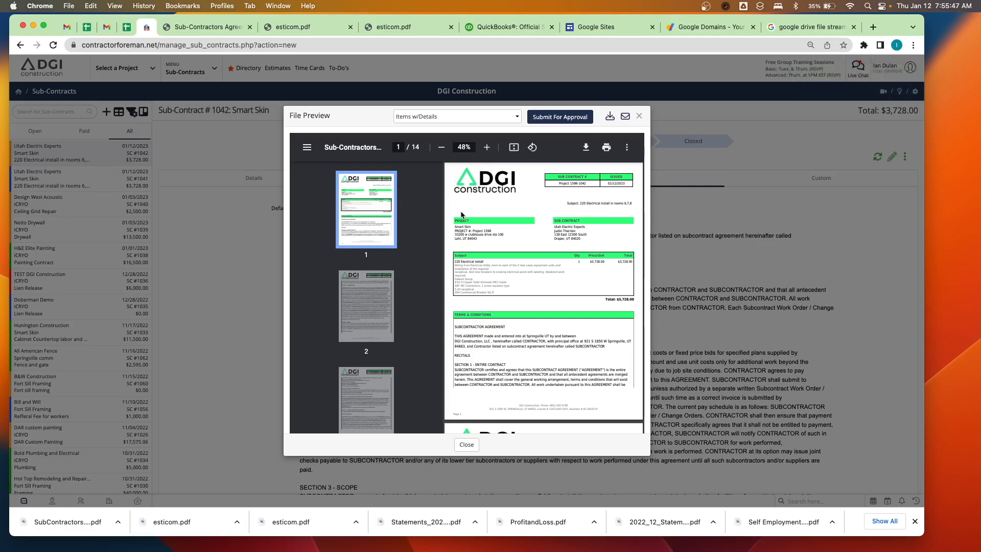
{"action": "left_click", "coordinate": [638, 116]}
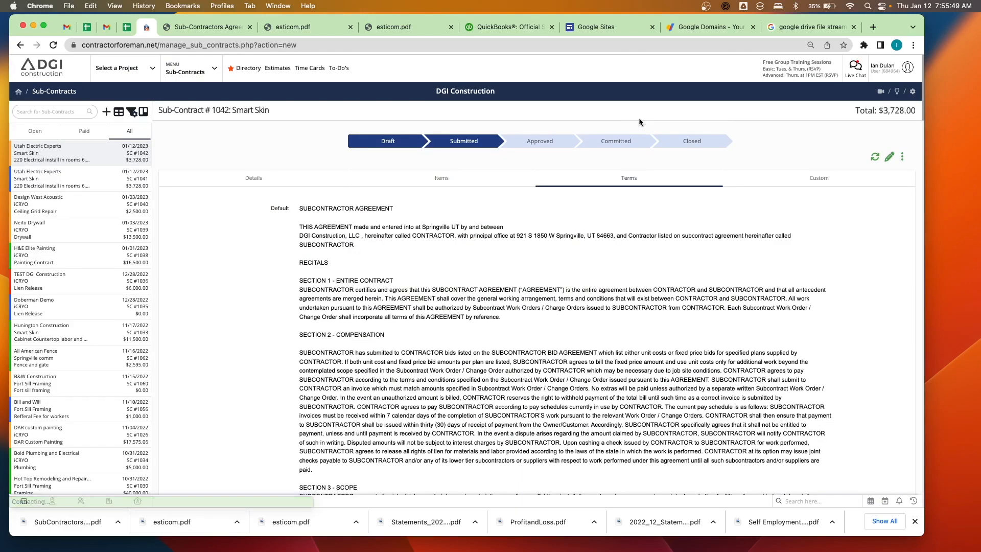